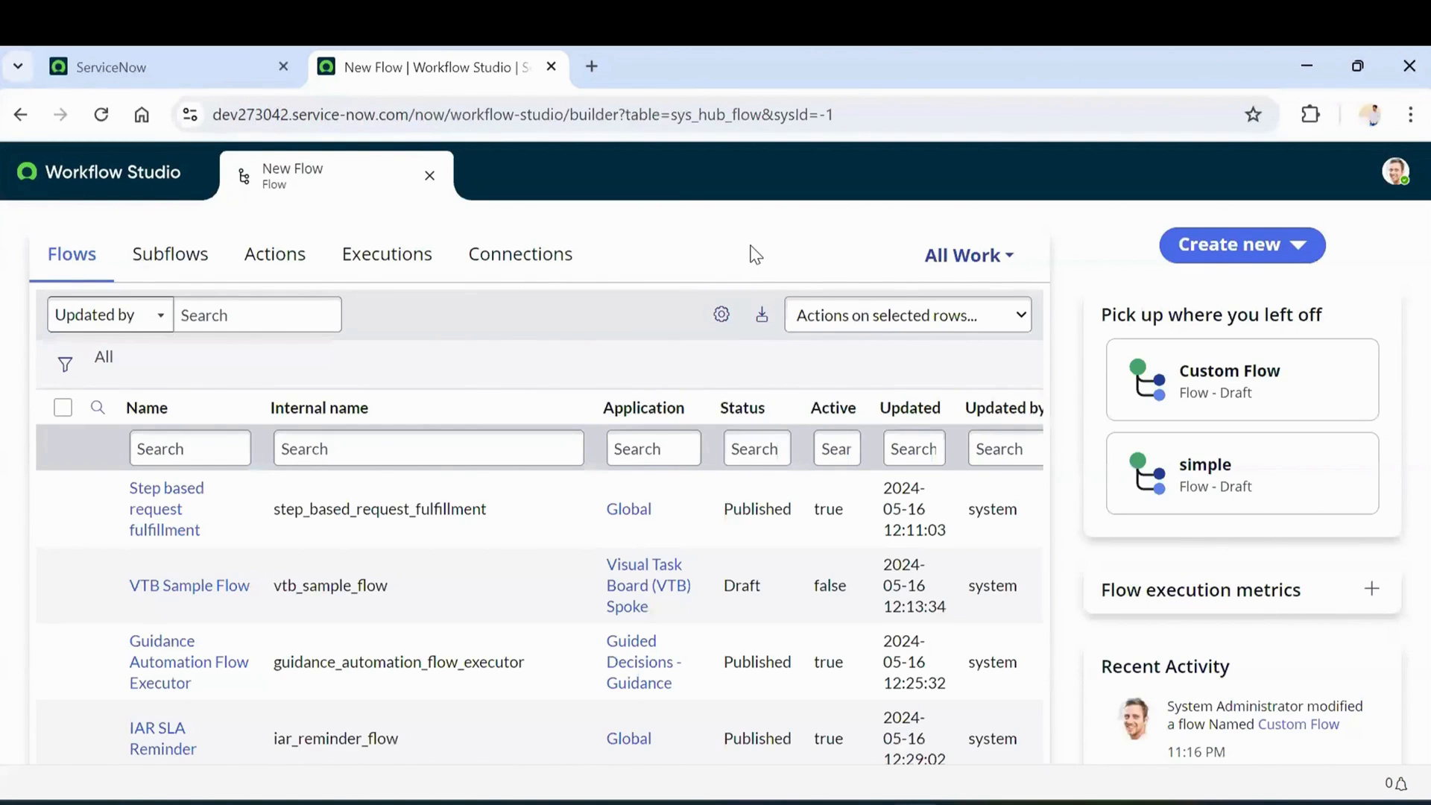
Create a new flow and name it "Sample Custom Flow" with the description "Sample Flow"
click(1274, 263)
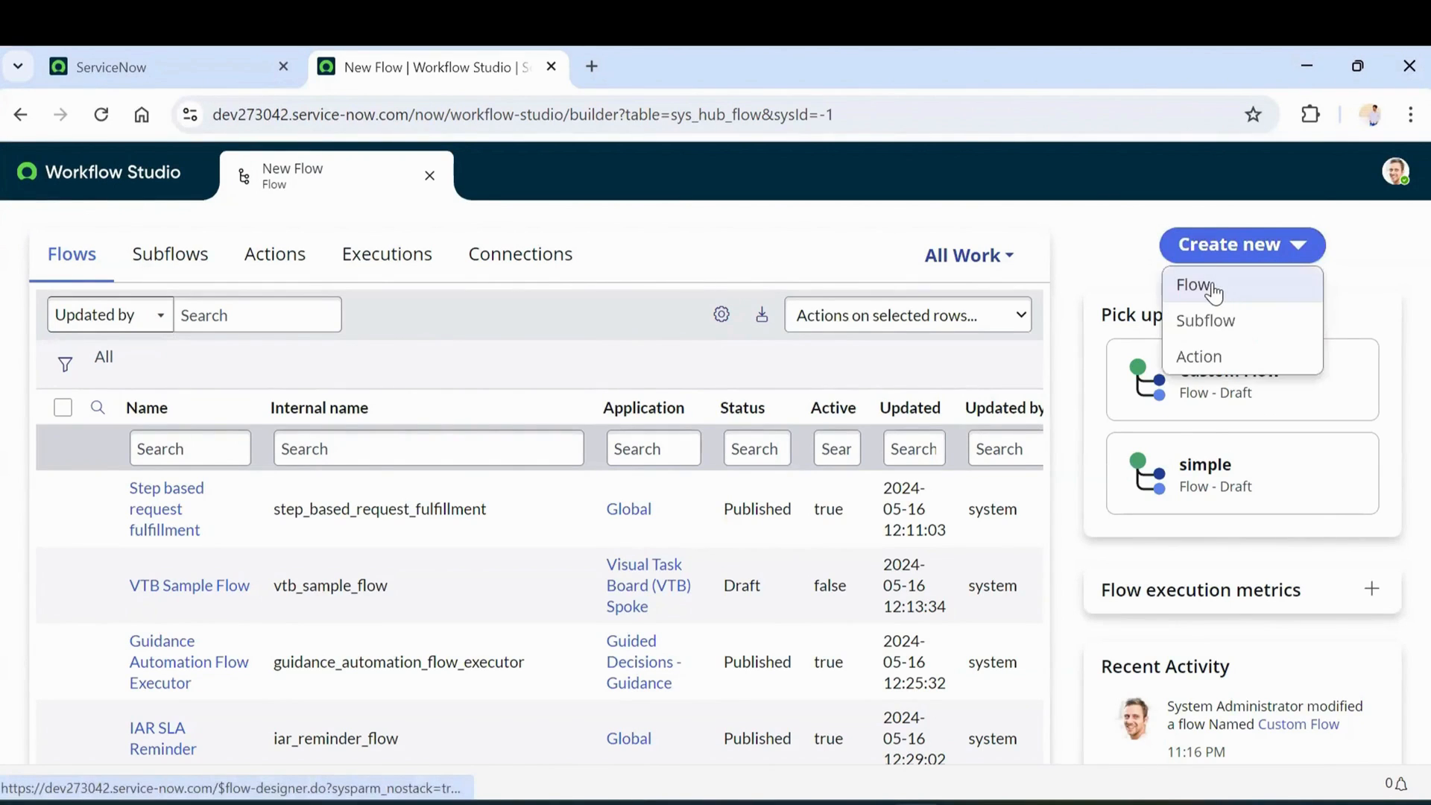
click(1212, 288)
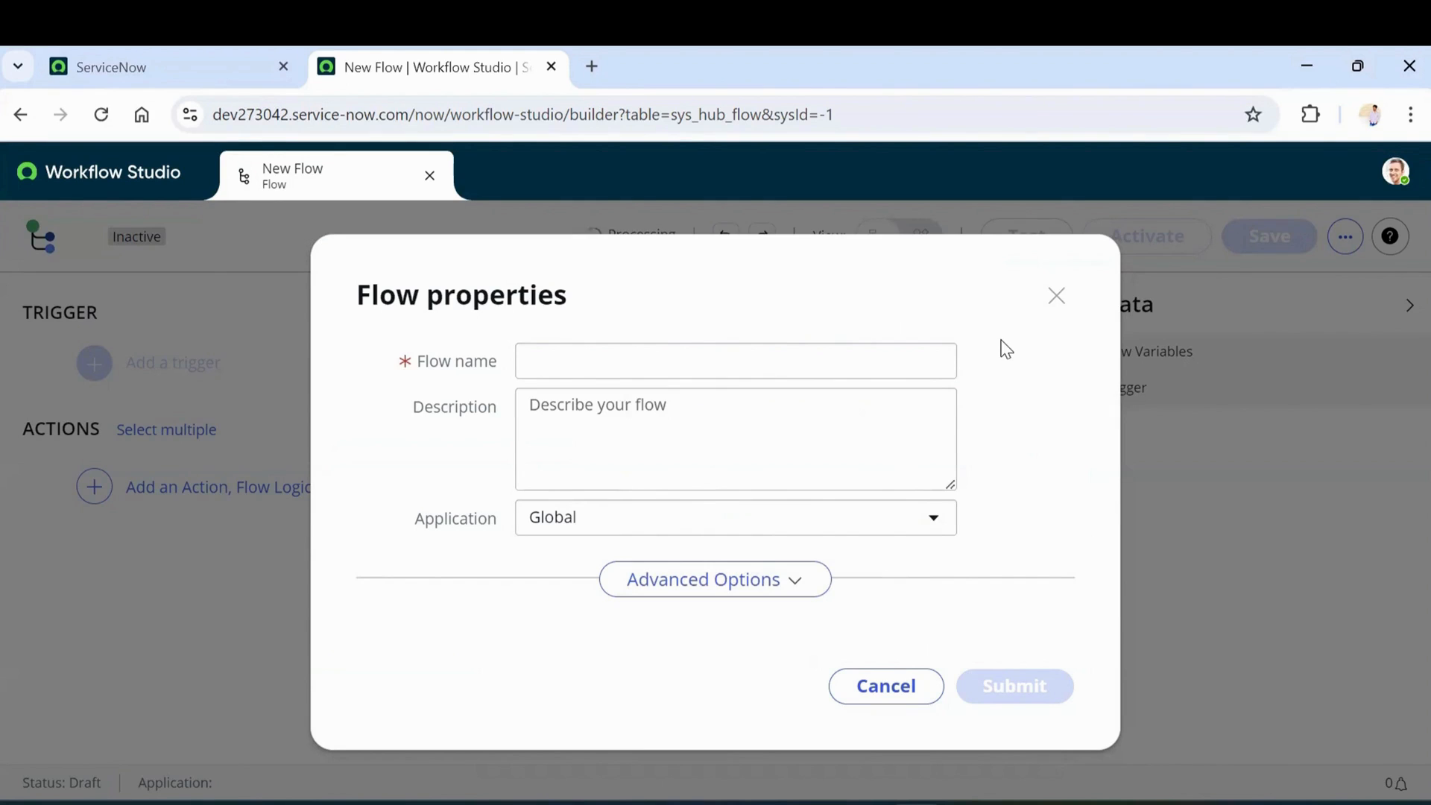
click(641, 358)
text(Sample)
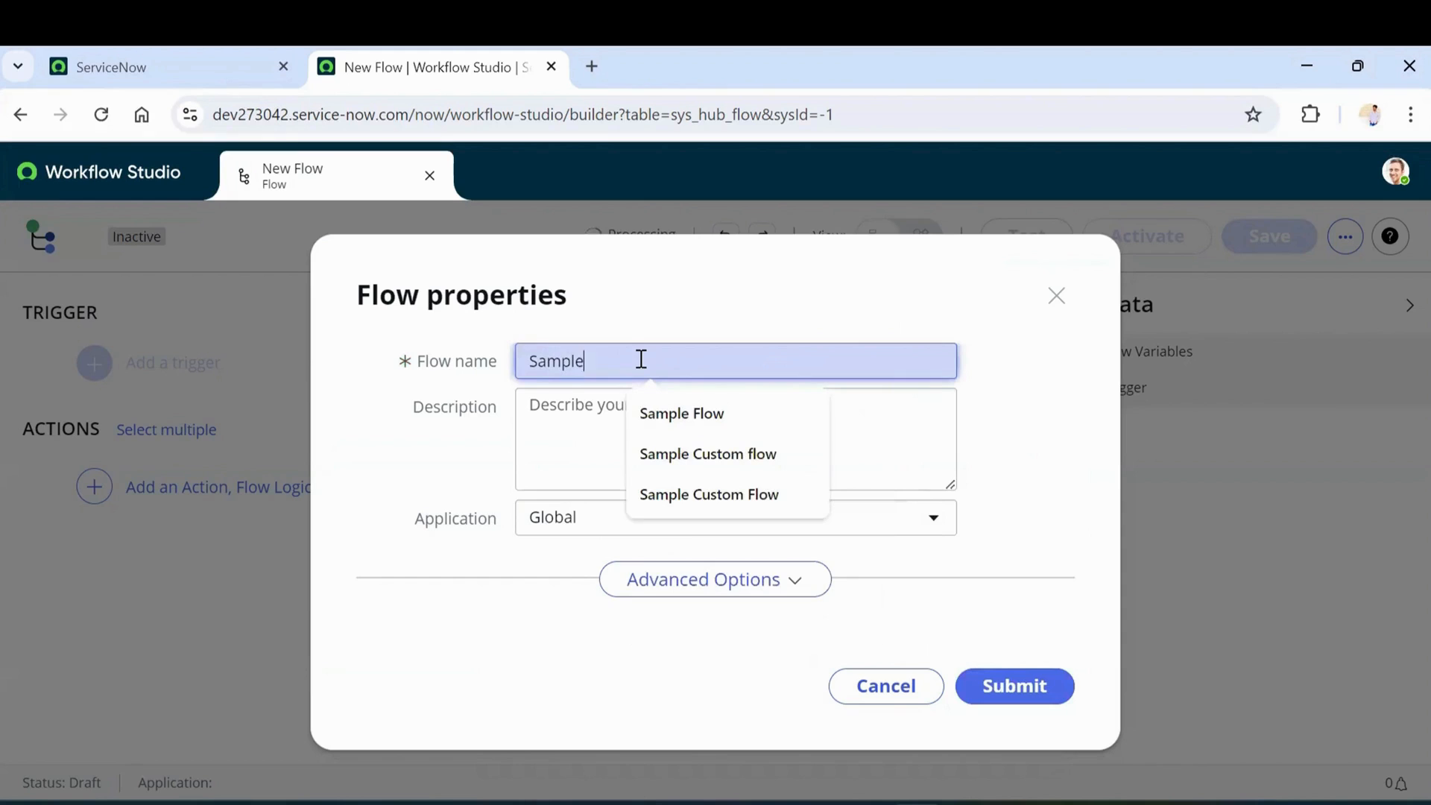
text( Custo)
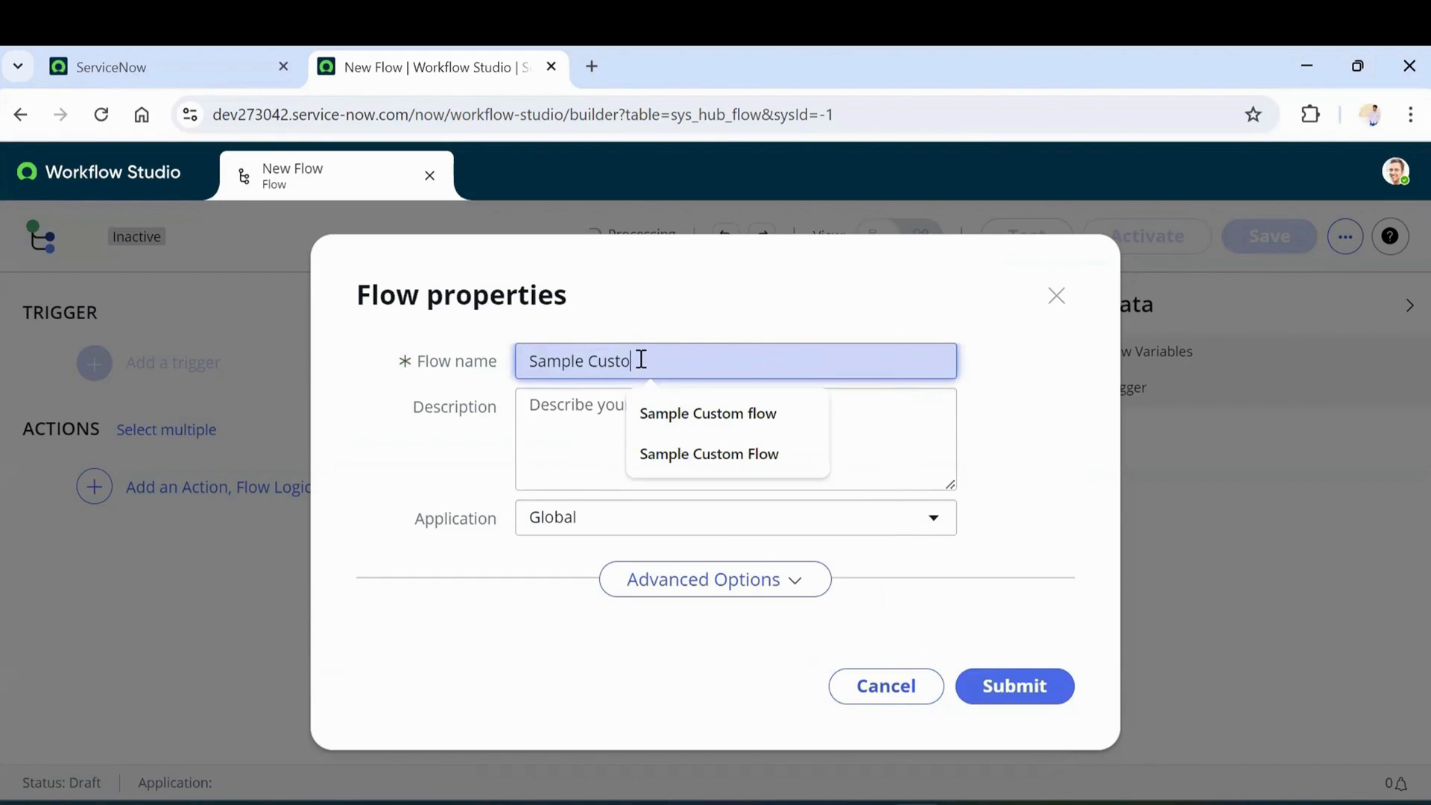
text(m Flow)
click(610, 411)
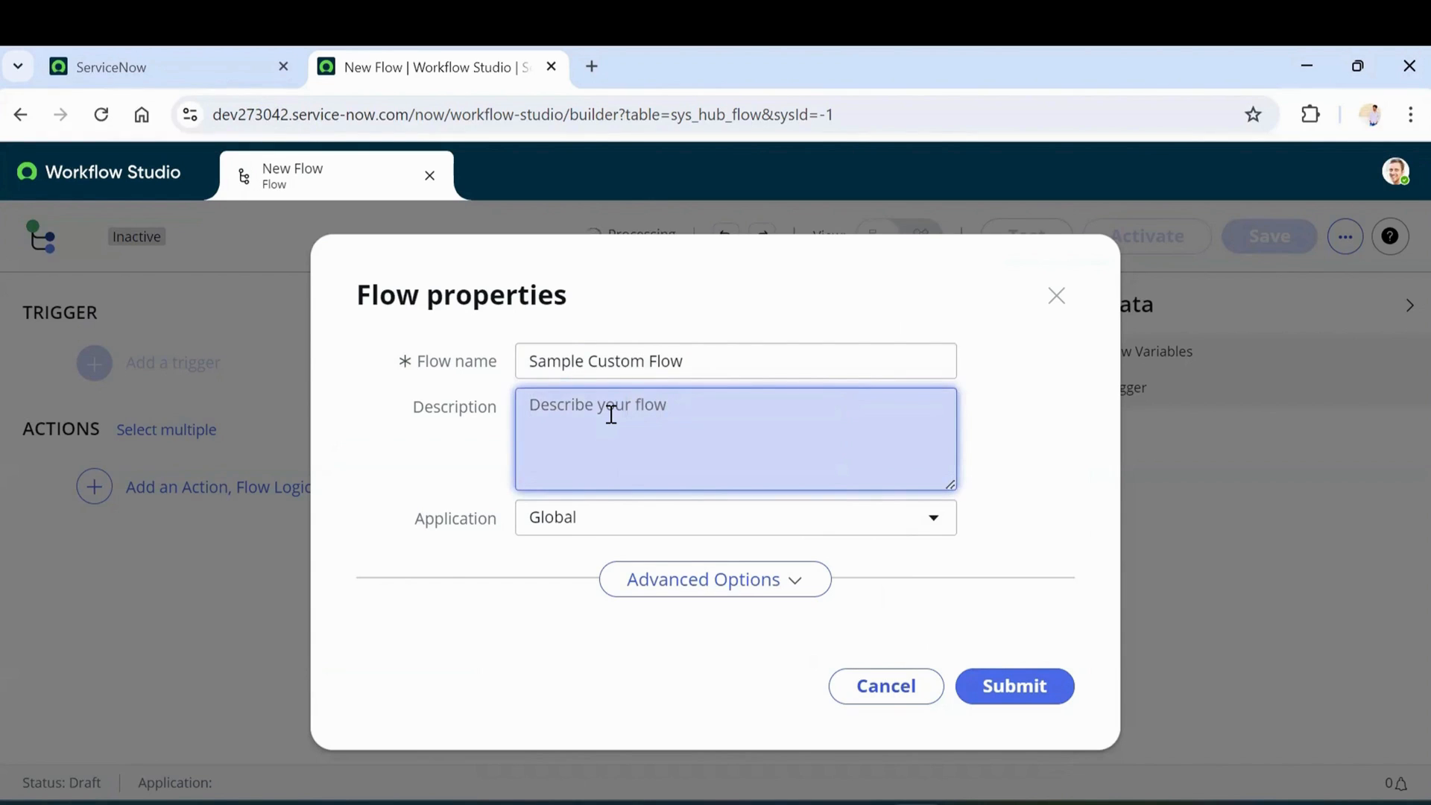
text(Sample Flow)
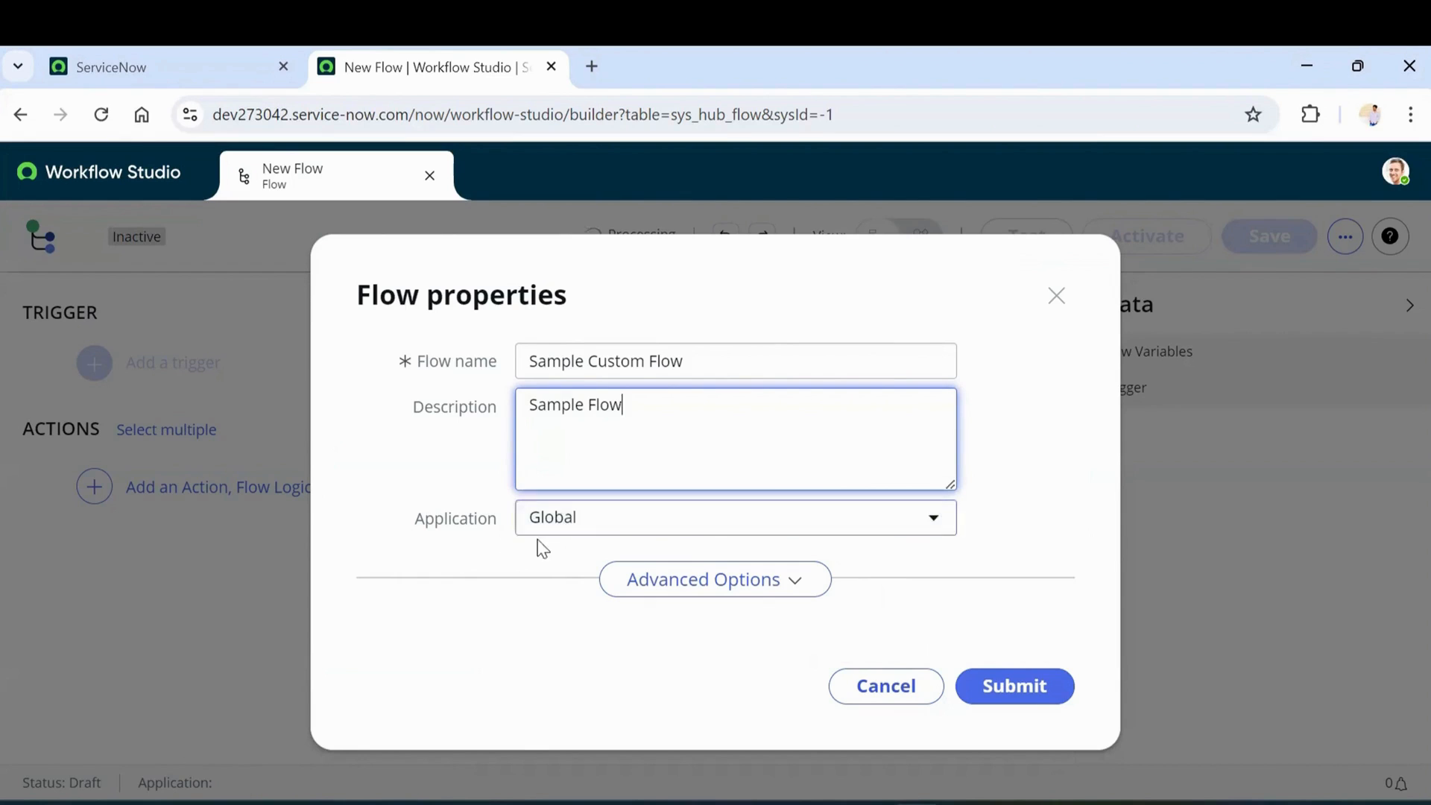
Expand the advanced options in the flow properties, review them and submit the new flow
click(653, 581)
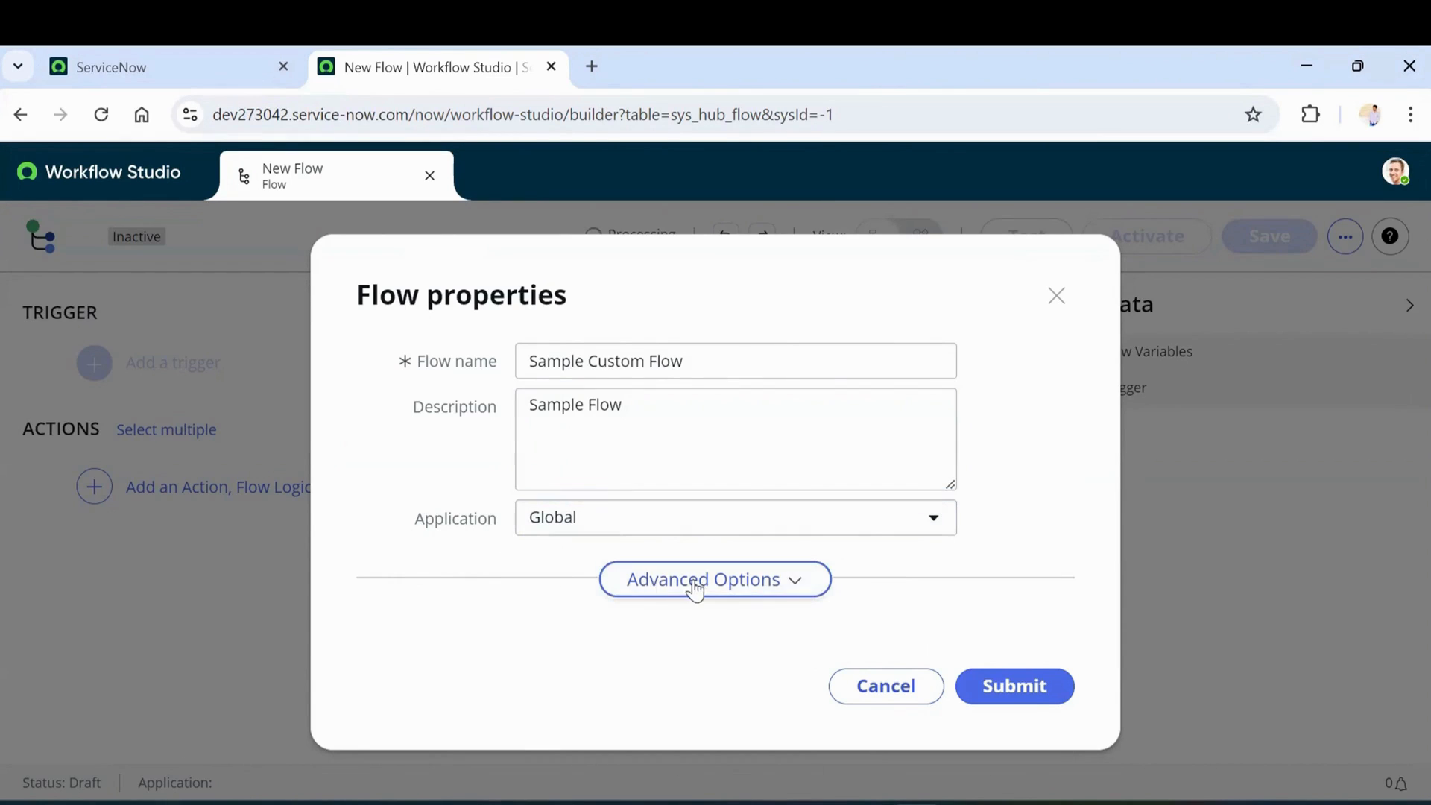
click(797, 589)
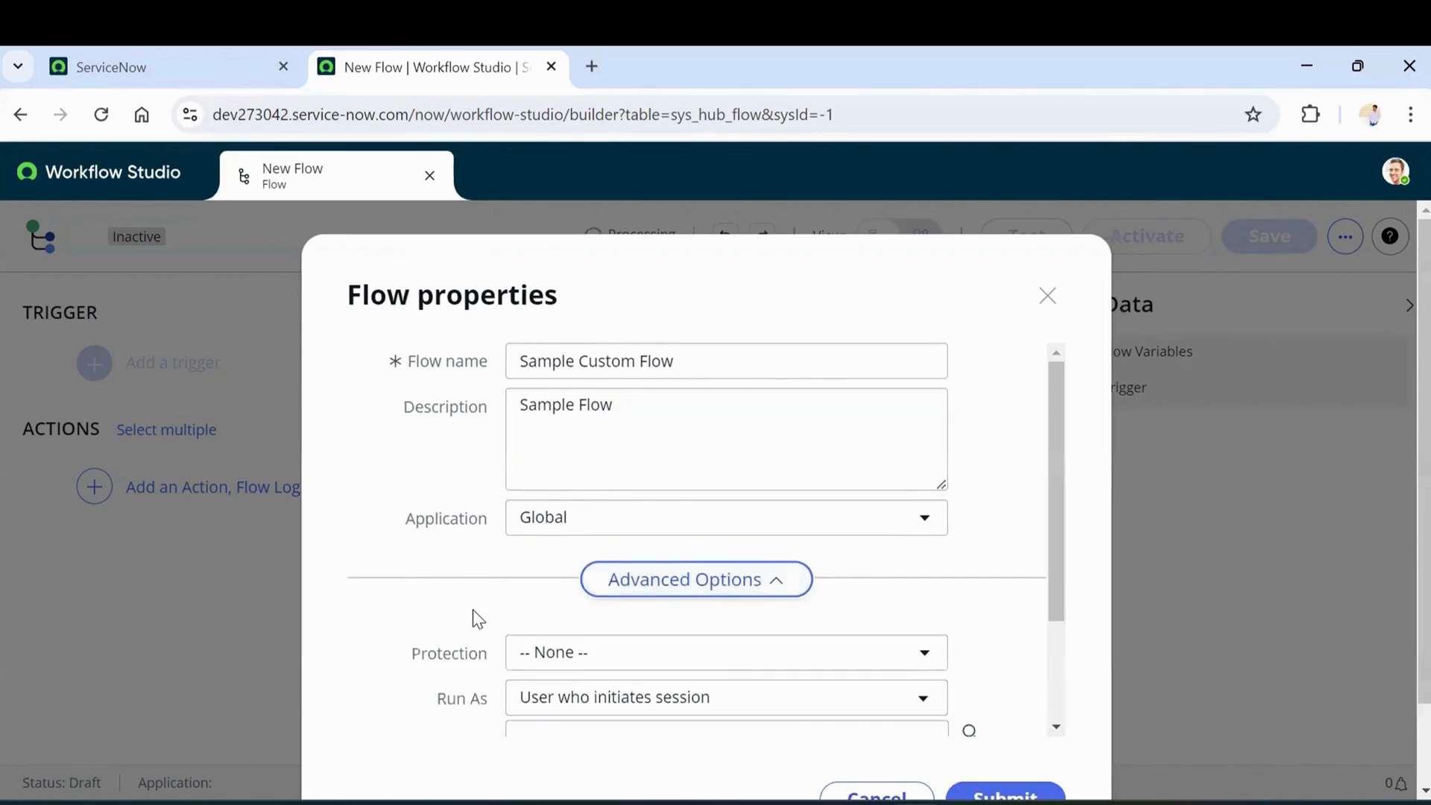
scroll(474, 616, down, 2)
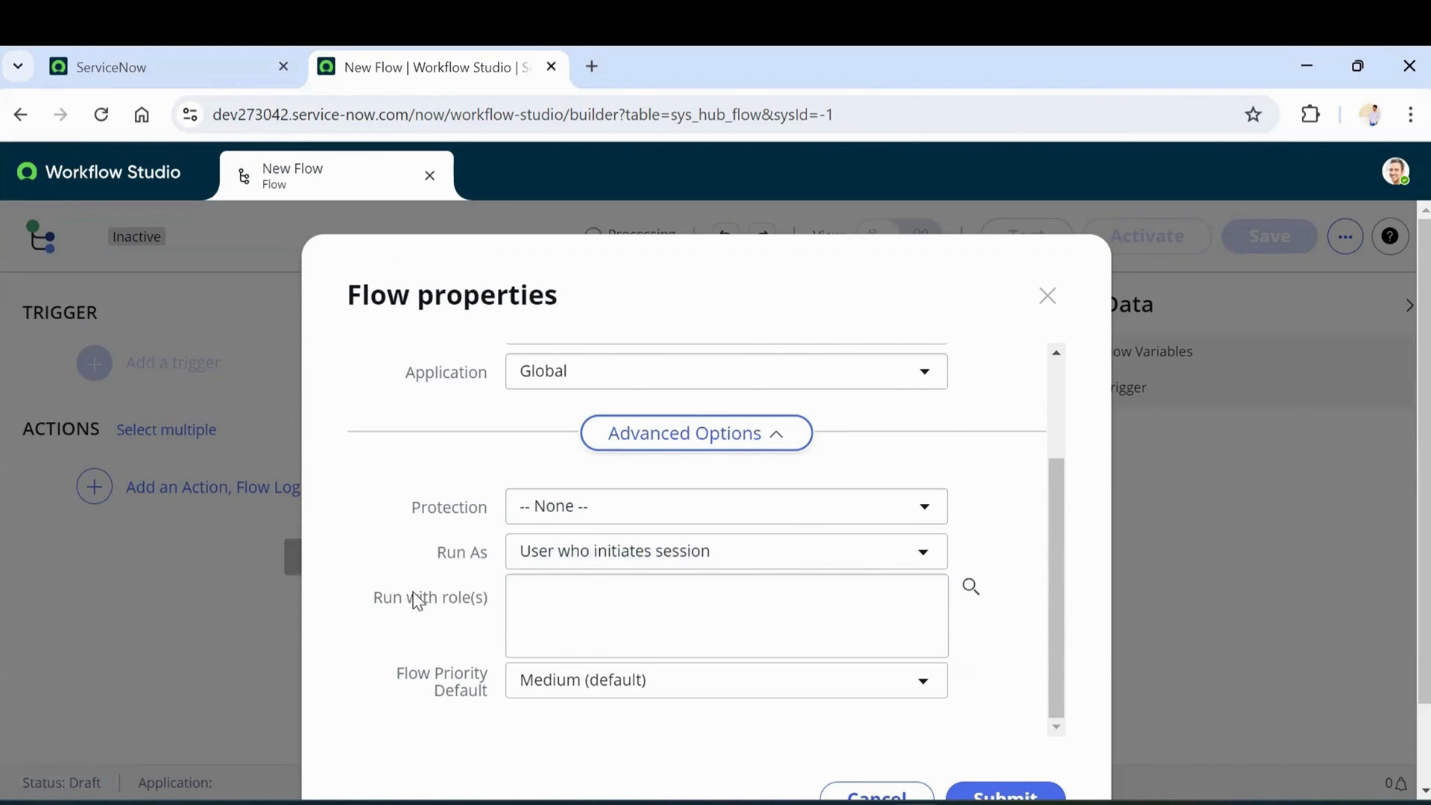
scroll(419, 600, down, 1)
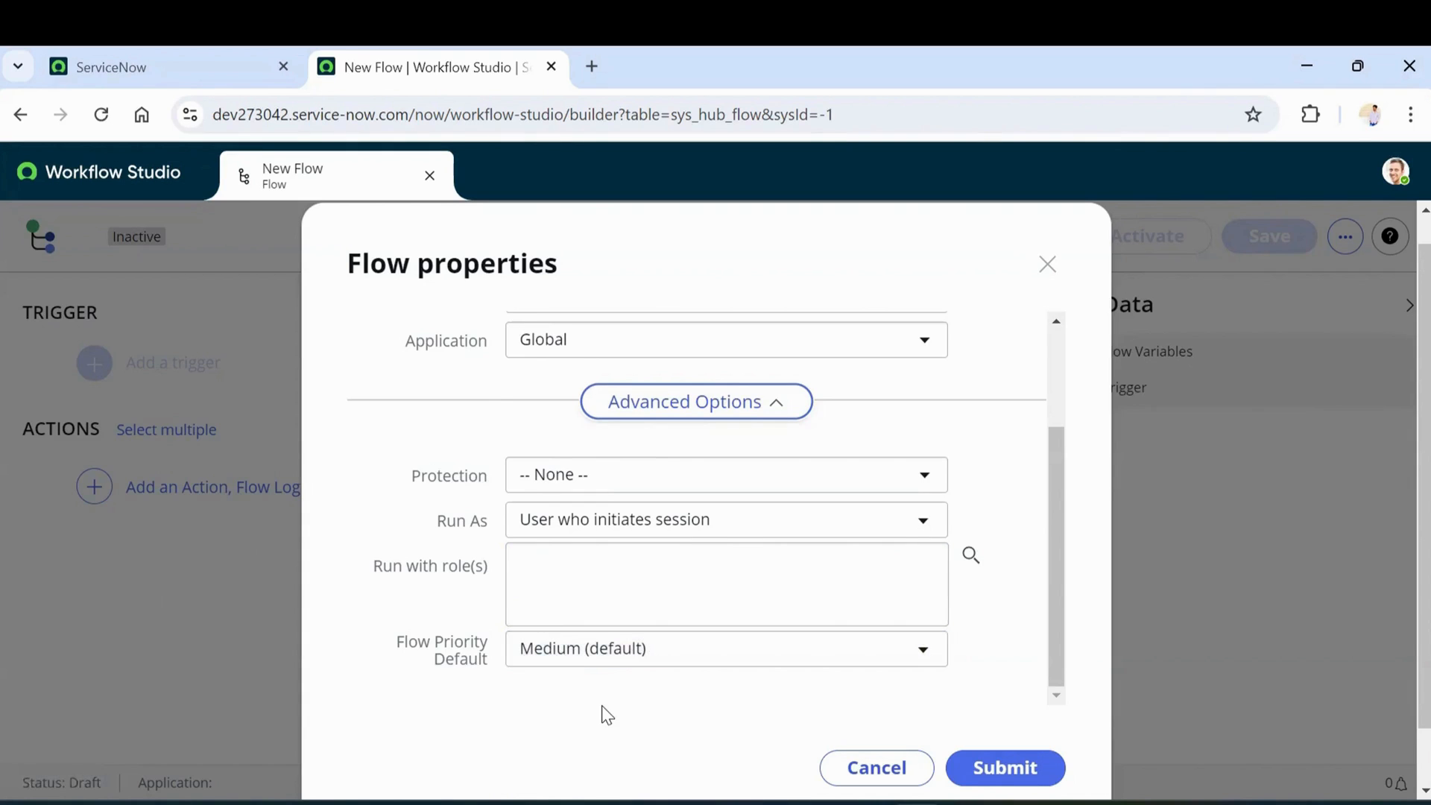
click(1007, 769)
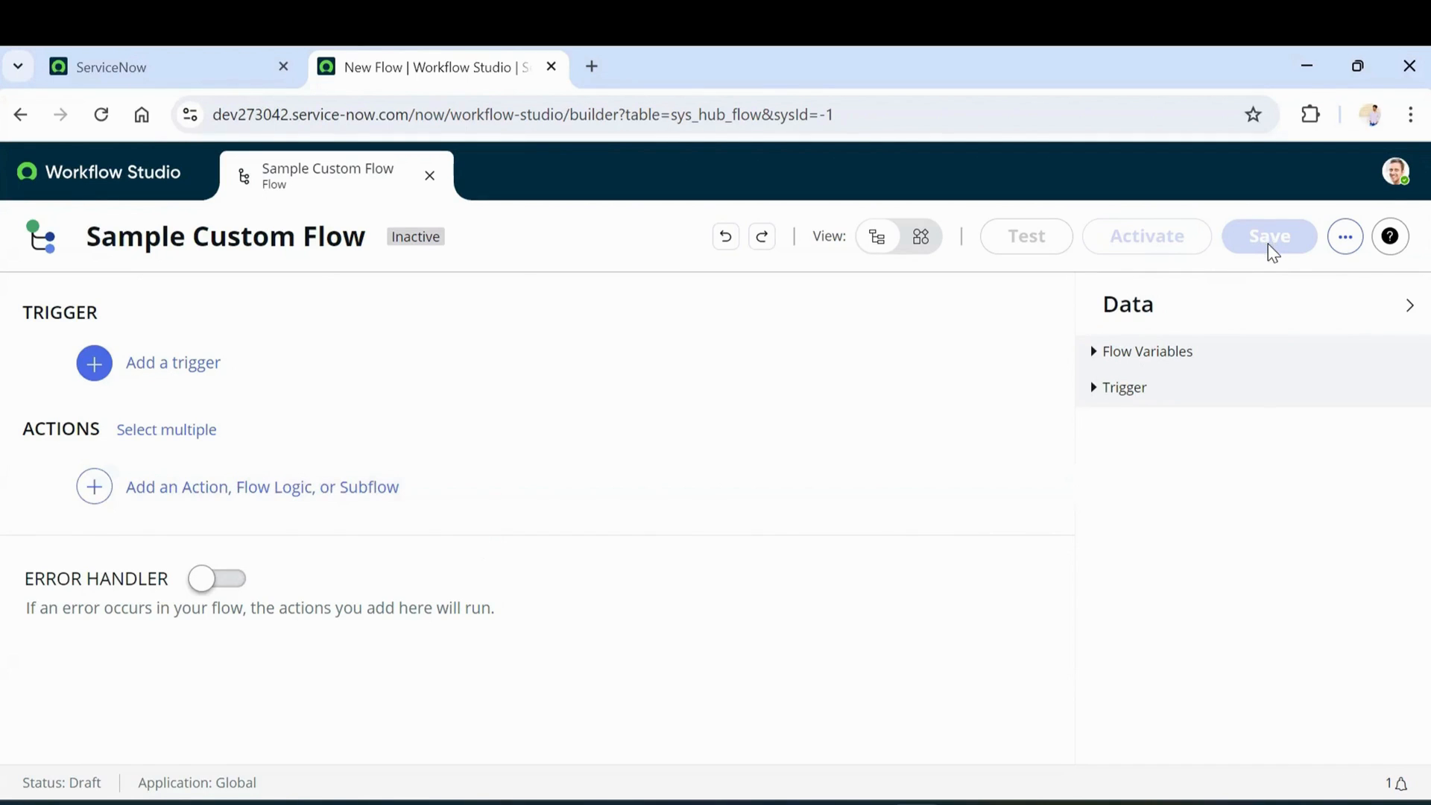
click(1351, 240)
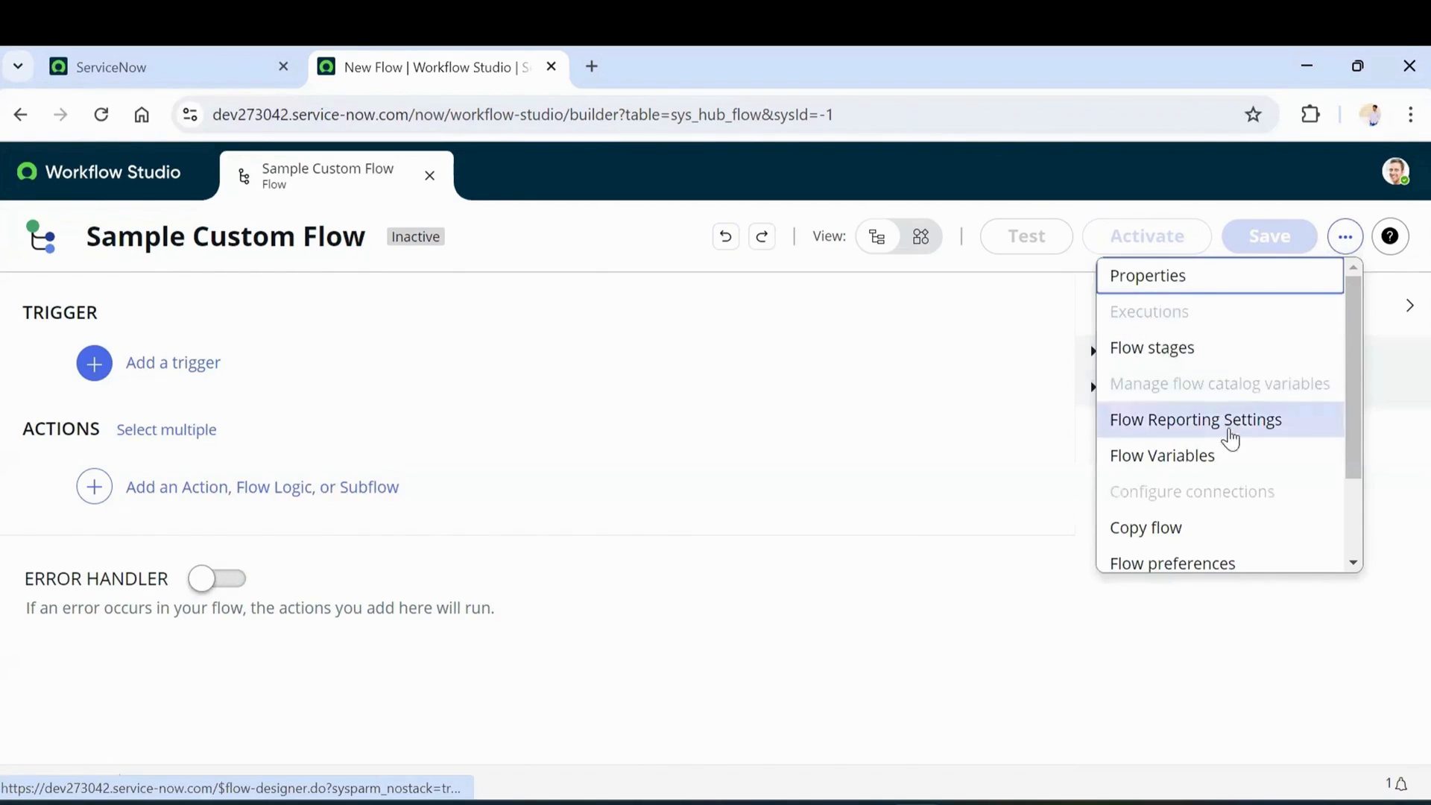
click(1394, 238)
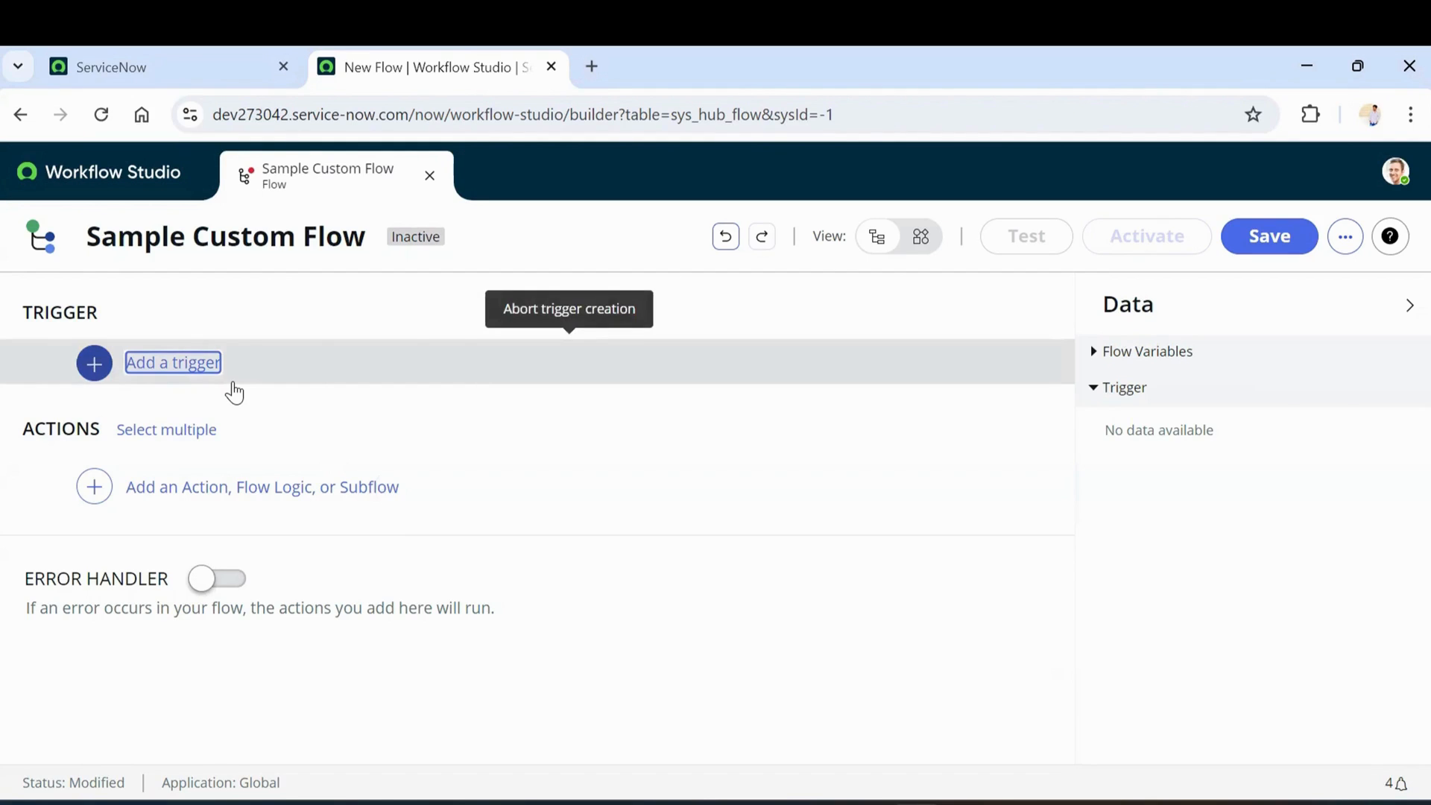
Add a record Created trigger to the flow and set its table to Incident [incident]
click(172, 363)
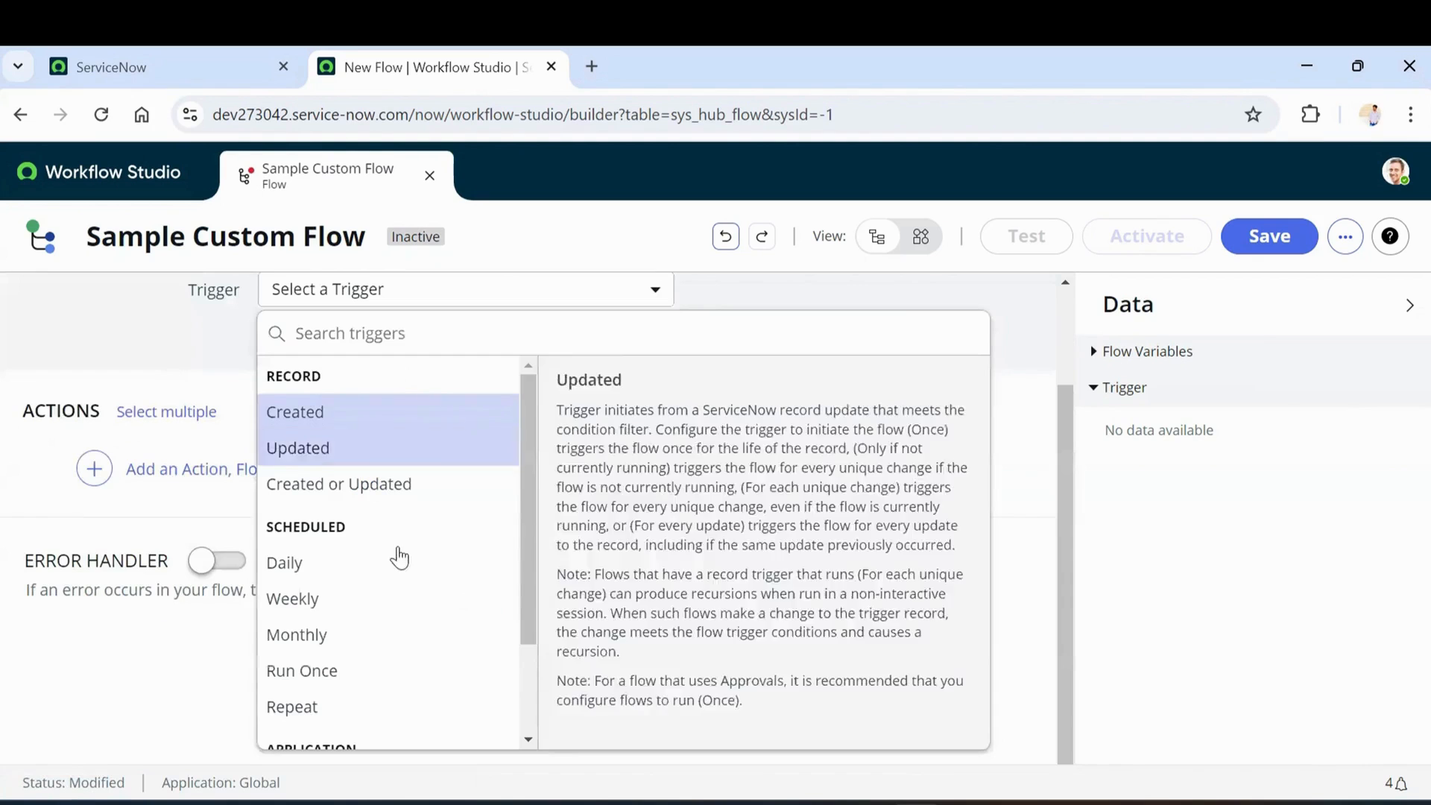
scroll(373, 615, down, 3)
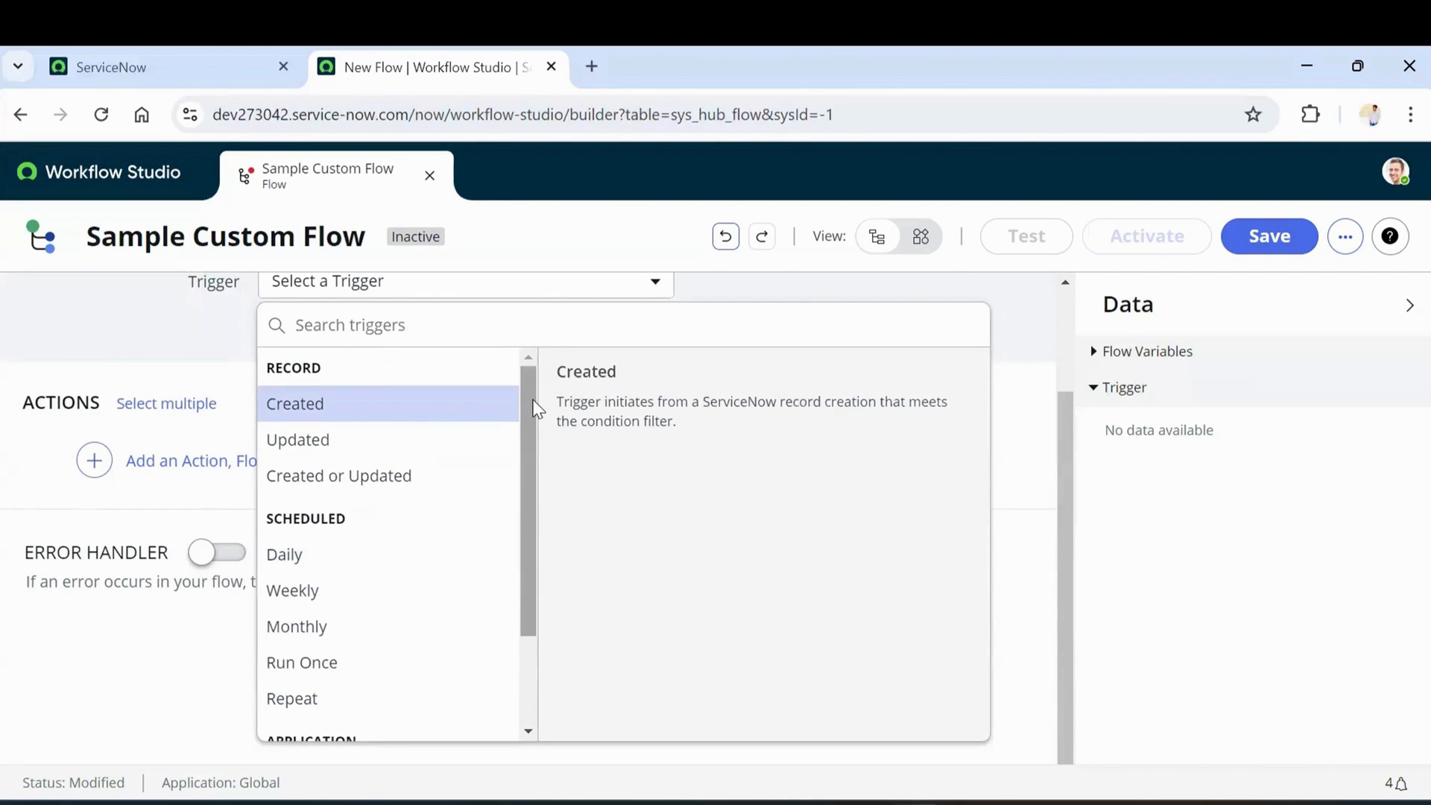
click(316, 407)
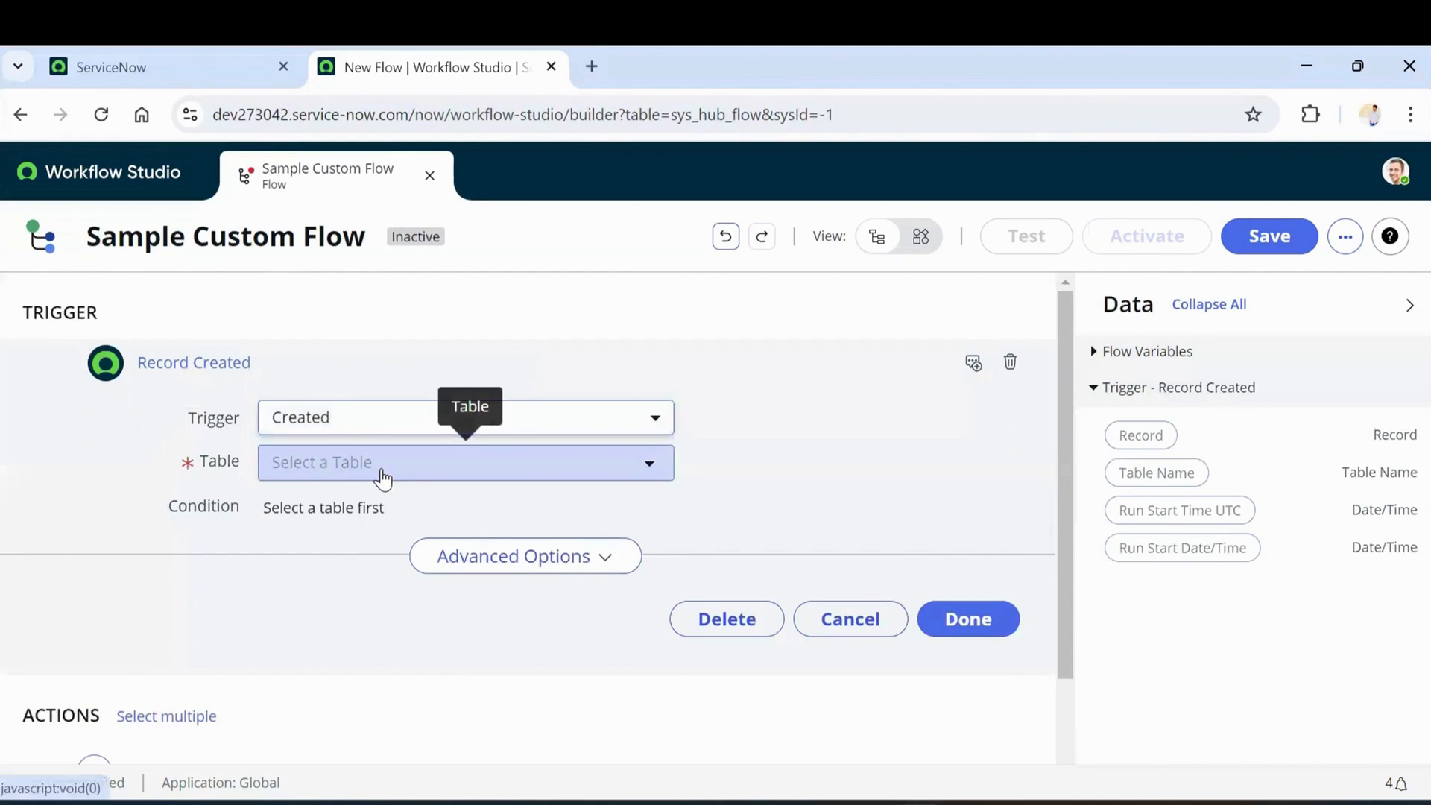
click(383, 479)
text(i)
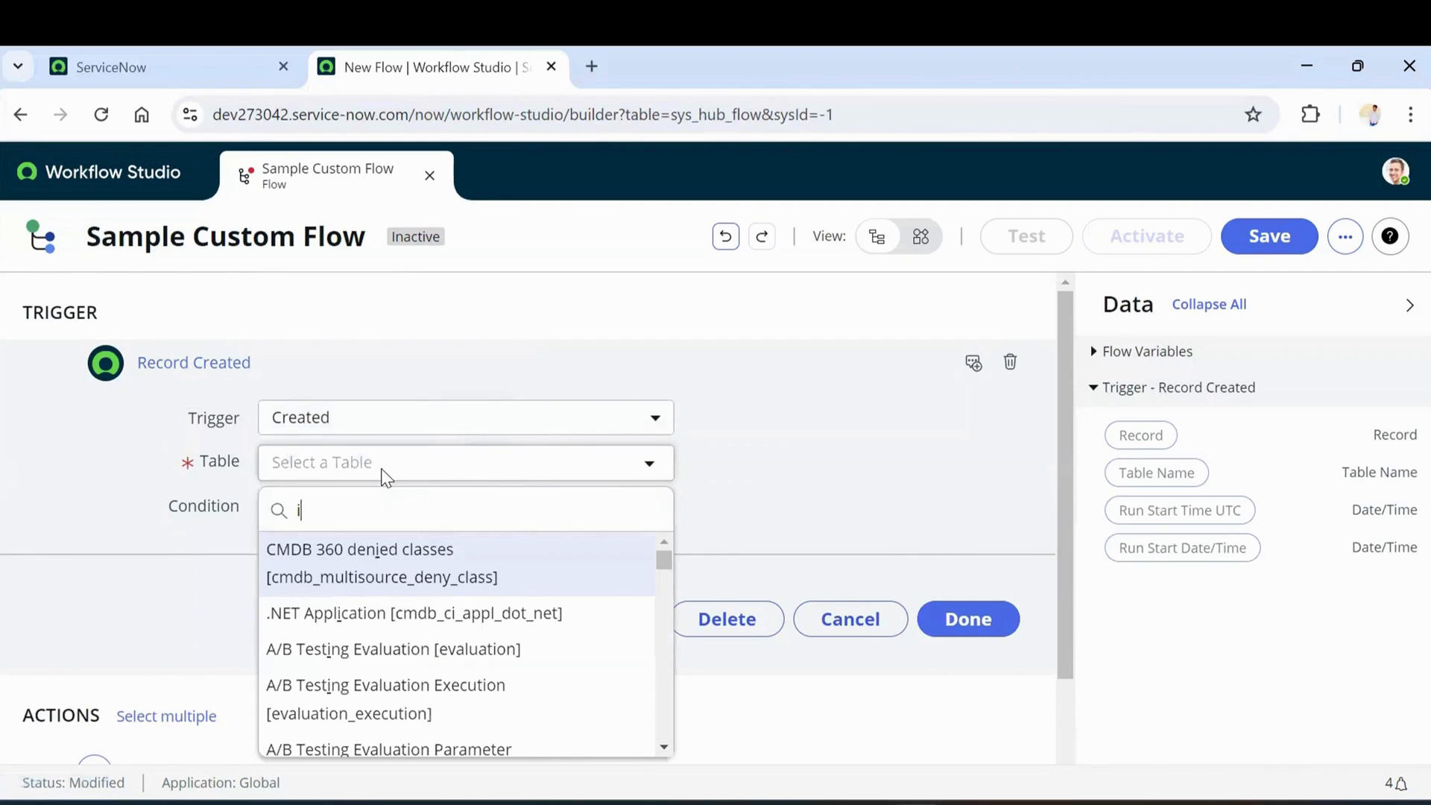
text(ncident)
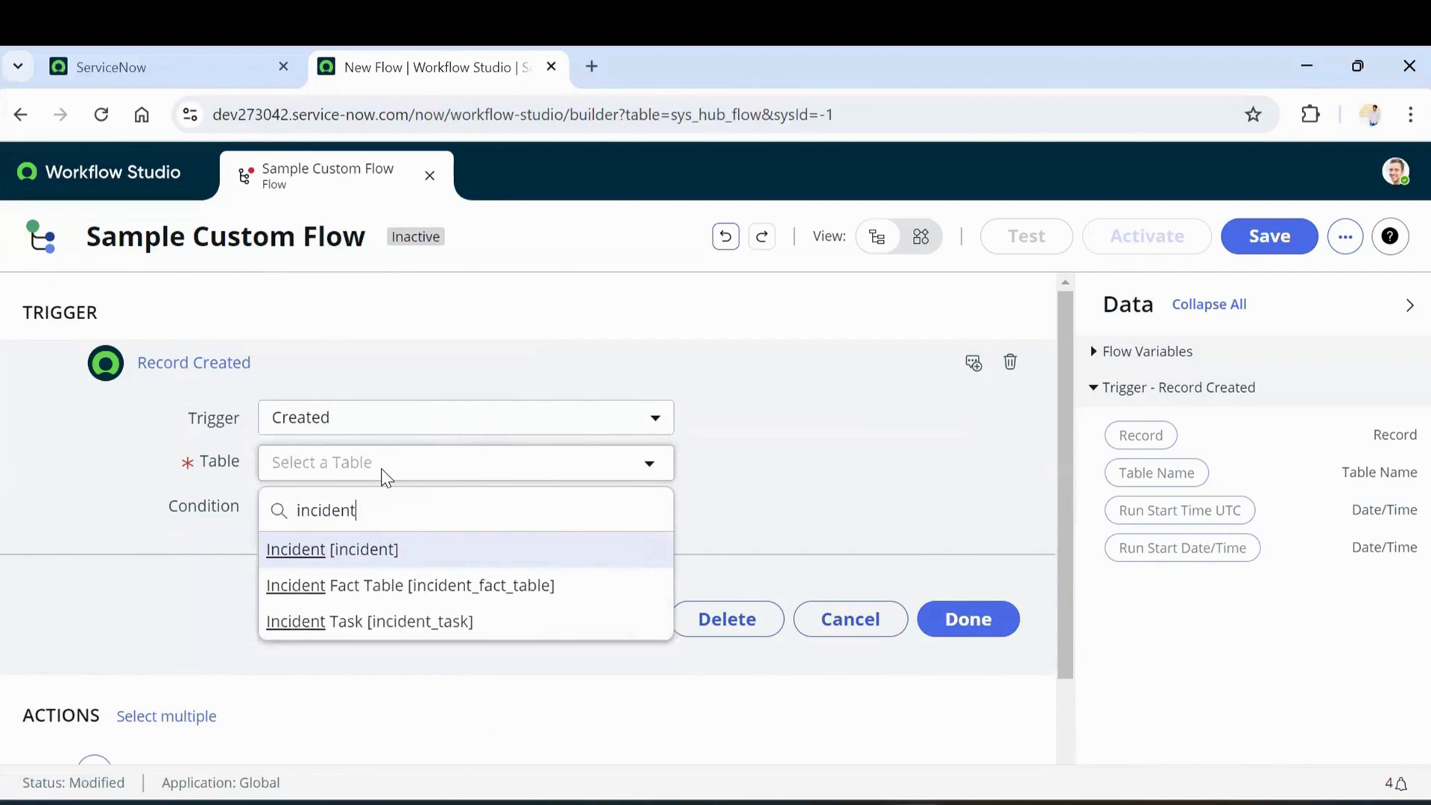
click(312, 548)
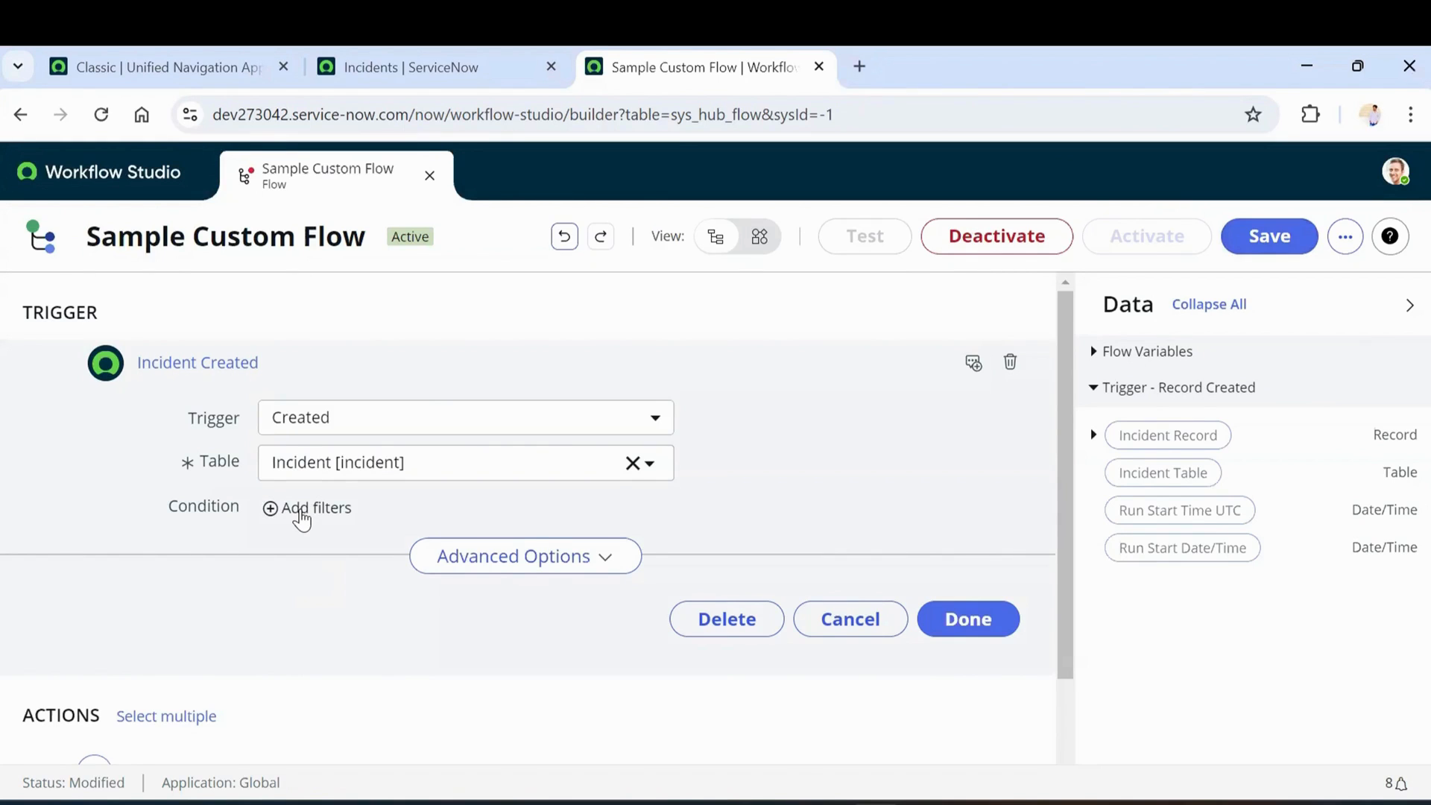
Add the trigger condition Priority is 2 - High and finish the trigger
click(327, 509)
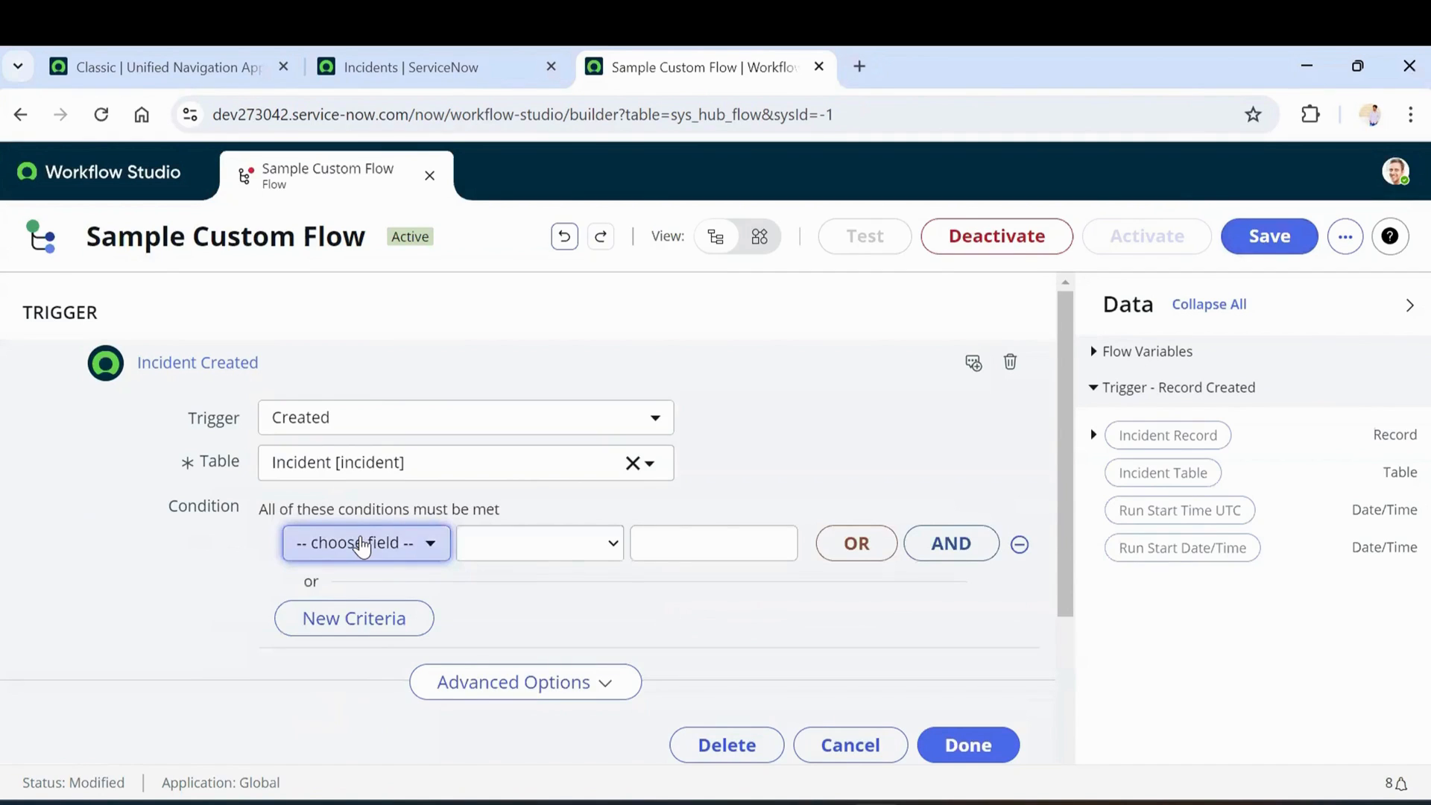
click(362, 544)
text(priority)
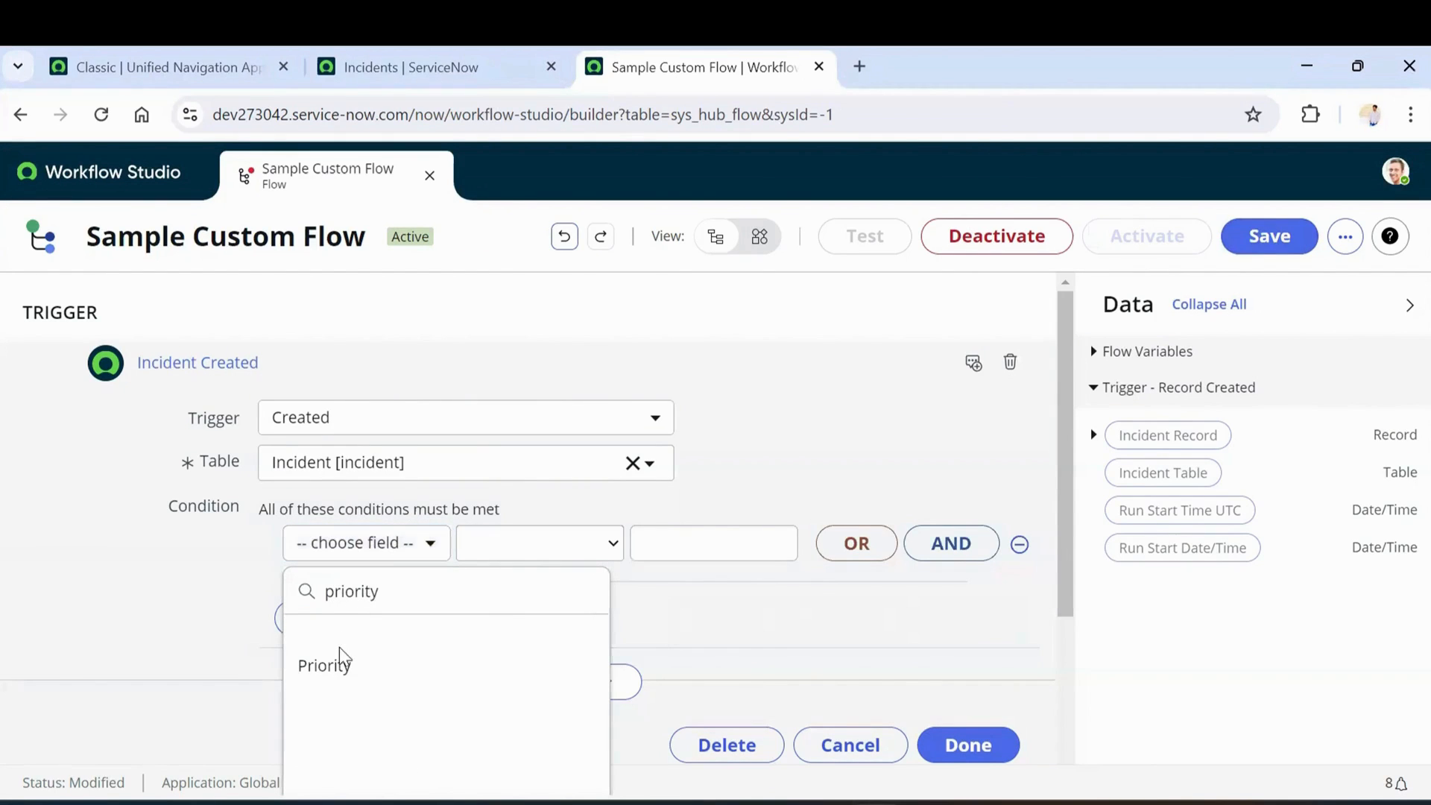
click(343, 661)
click(710, 559)
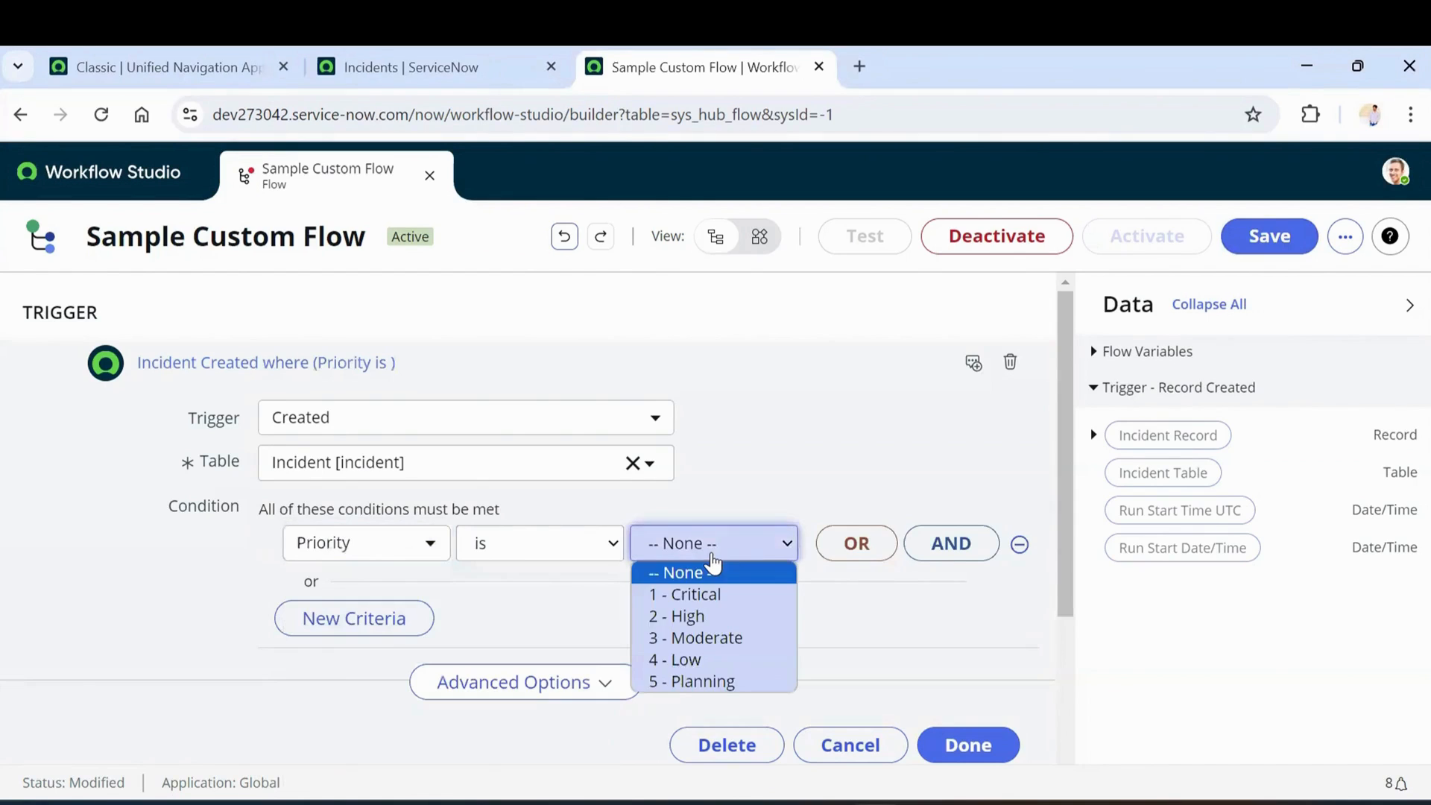
click(694, 625)
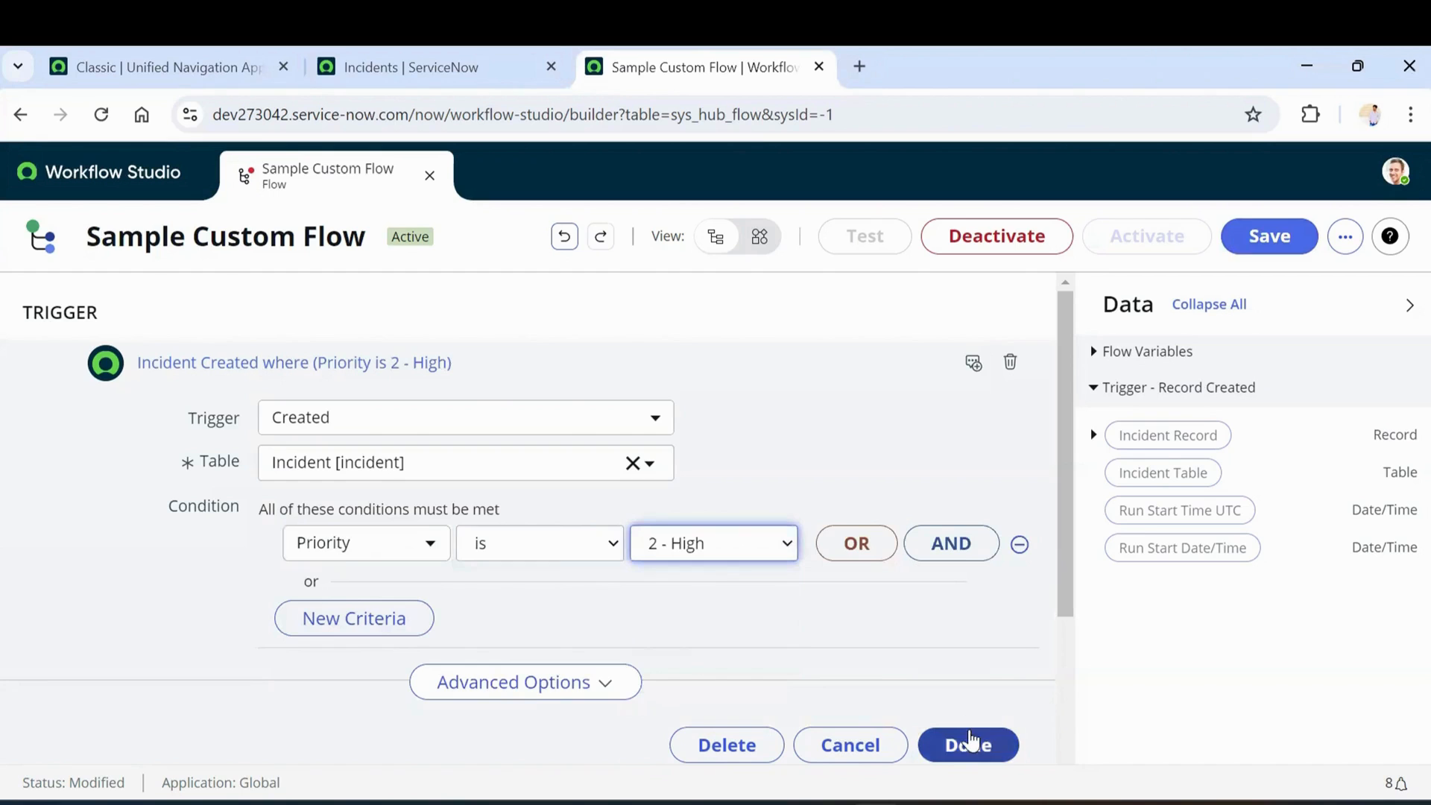
click(969, 744)
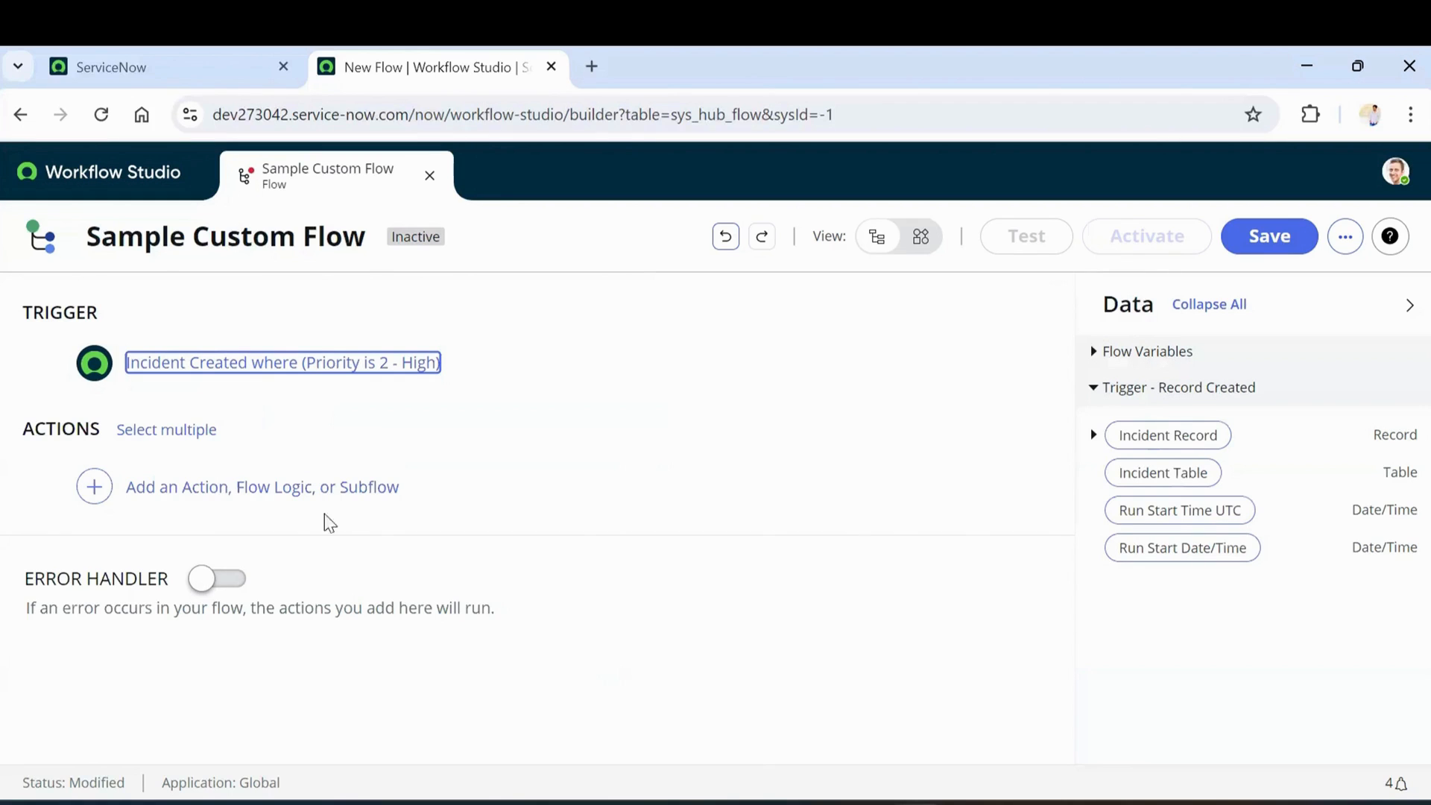
Add a ServiceNow Core Update Record action that uses the trigger's Incident Record as its record
click(181, 494)
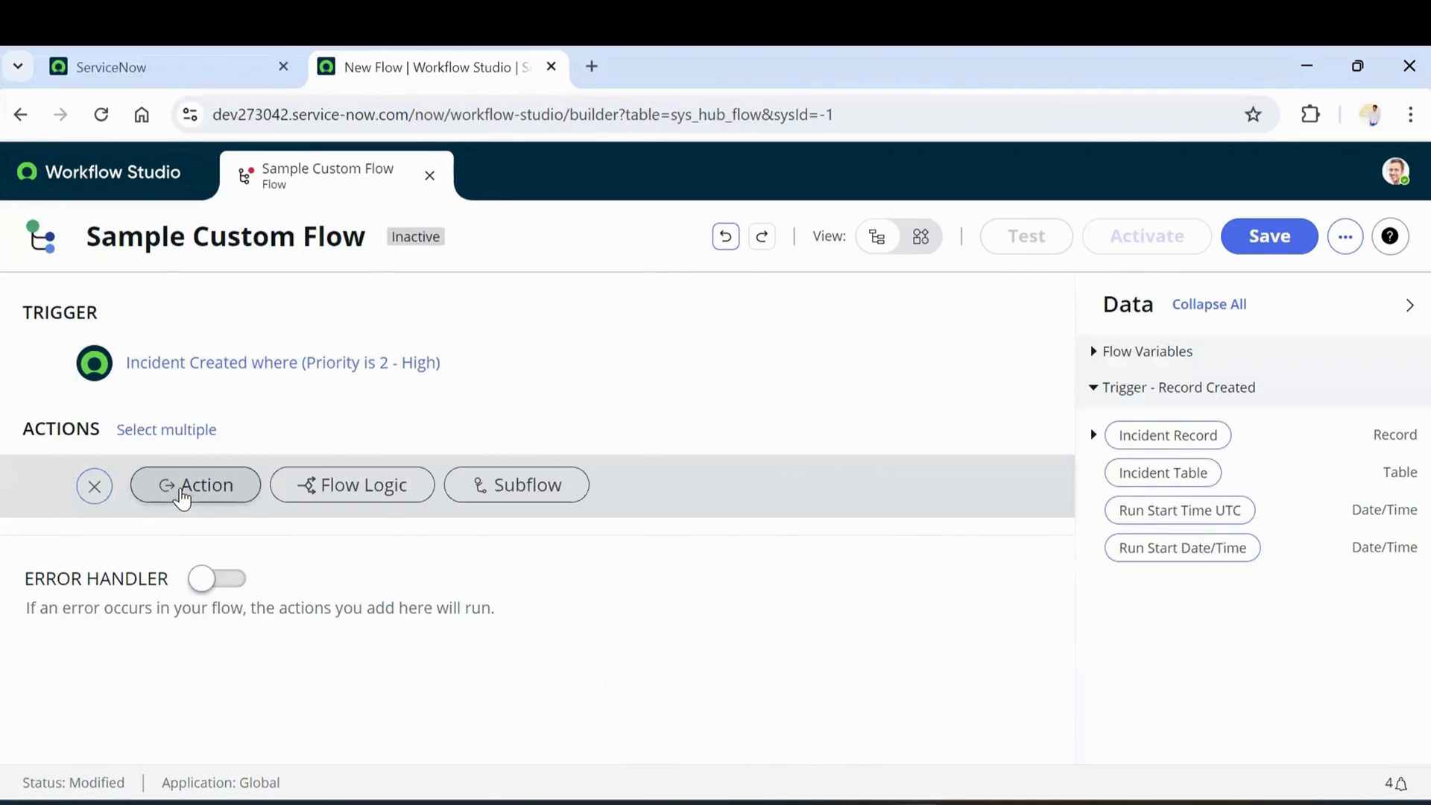
click(185, 492)
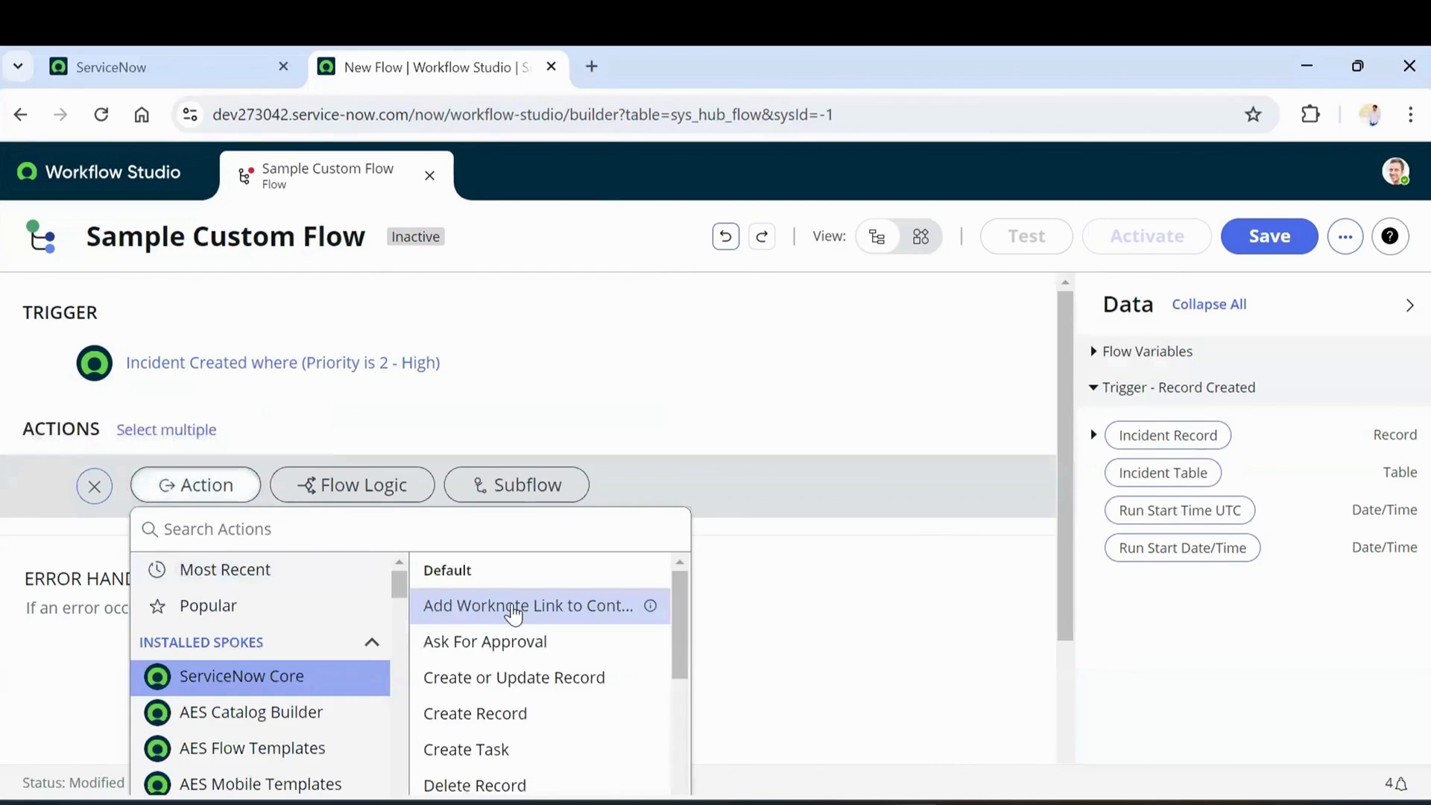
scroll(597, 618, down, 3)
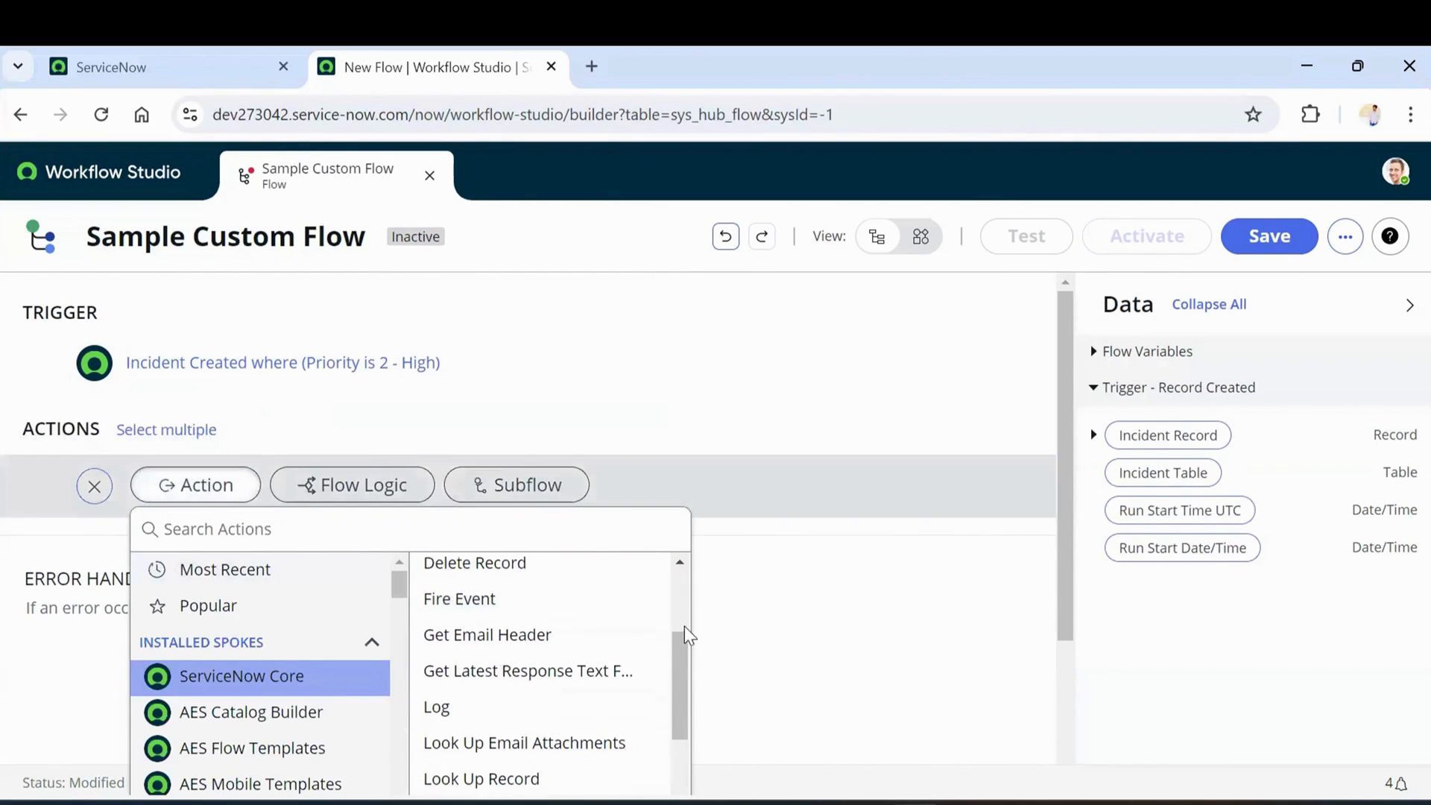
scroll(632, 623, up, 3)
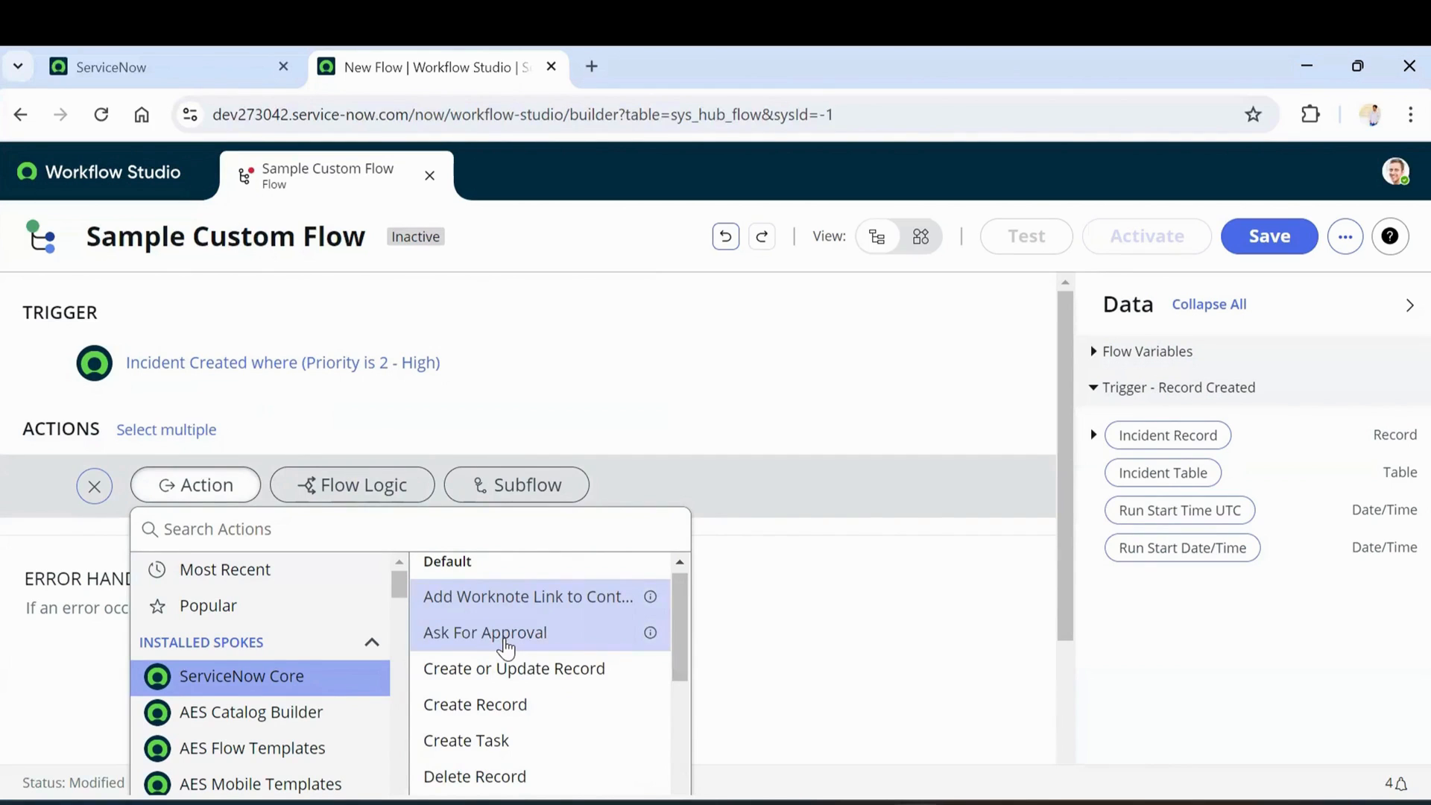
scroll(506, 649, down, 3)
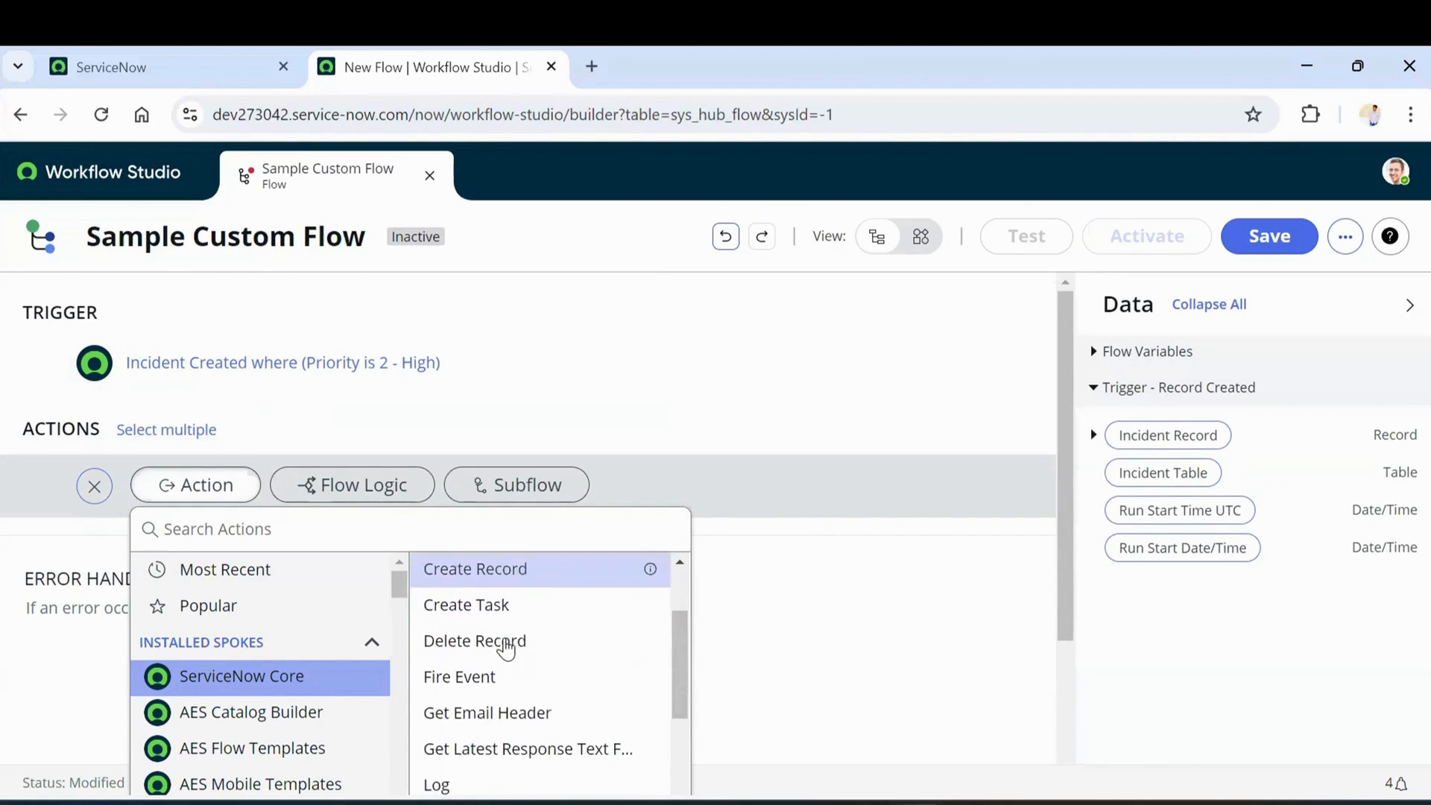
scroll(505, 649, down, 5)
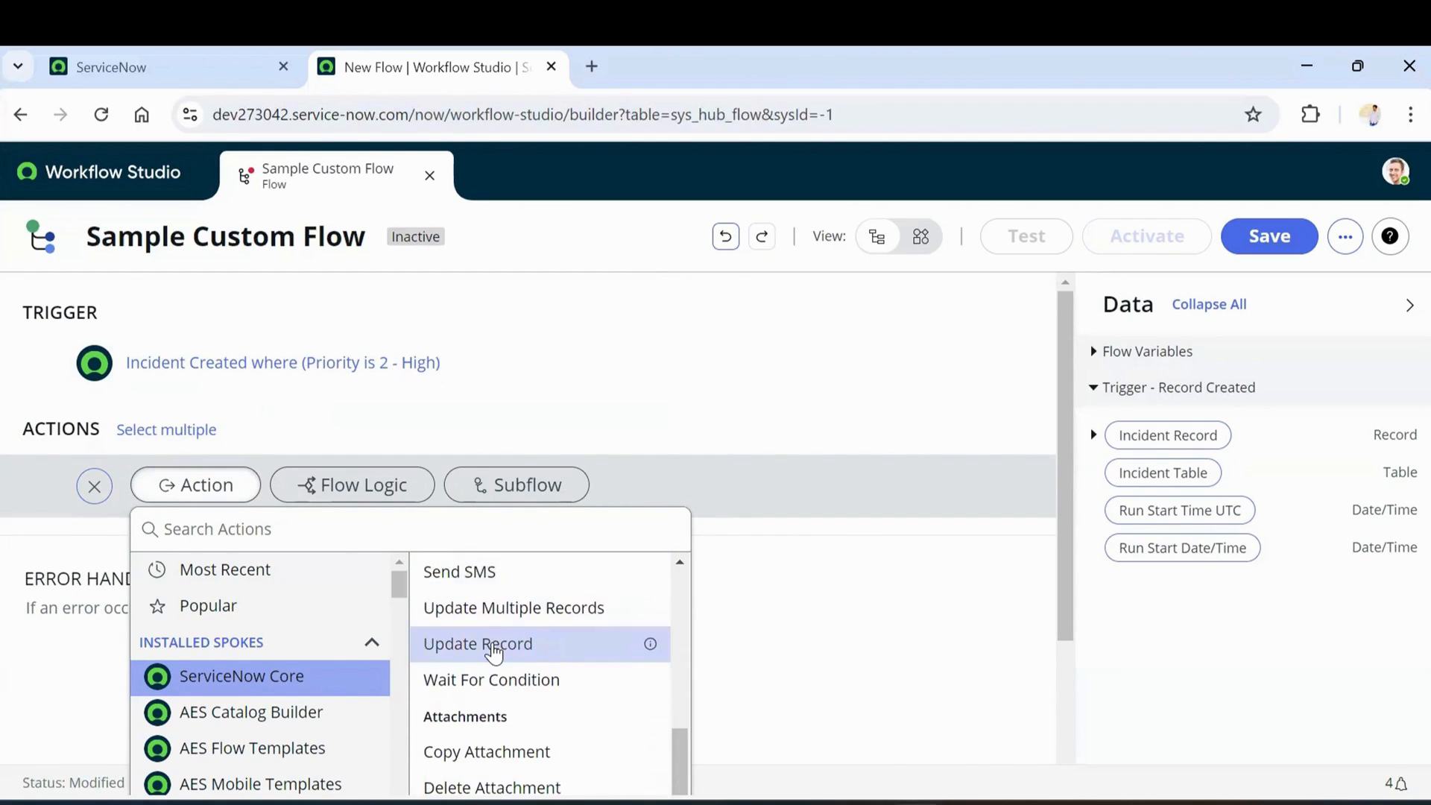
click(494, 651)
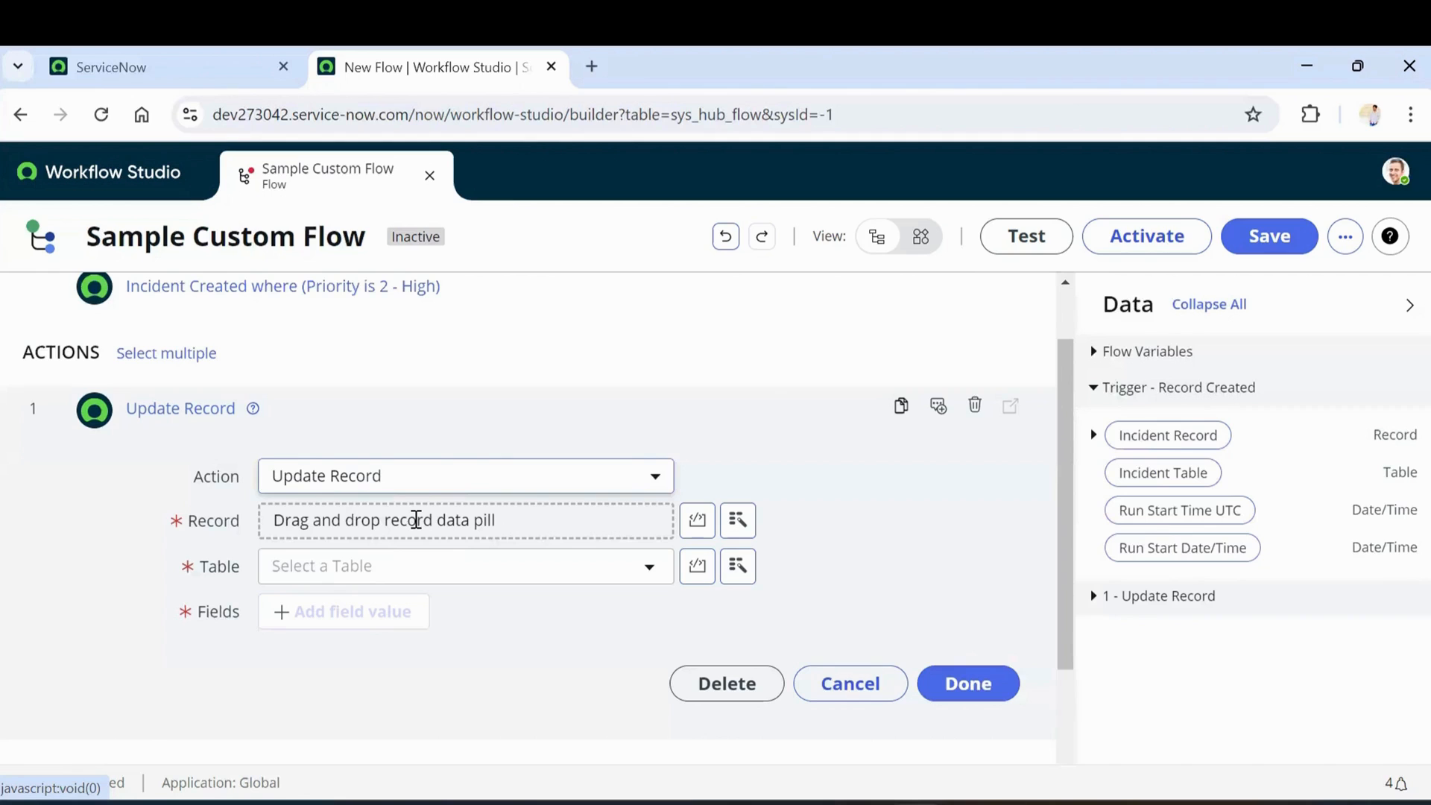
drag(1178, 447, 422, 526)
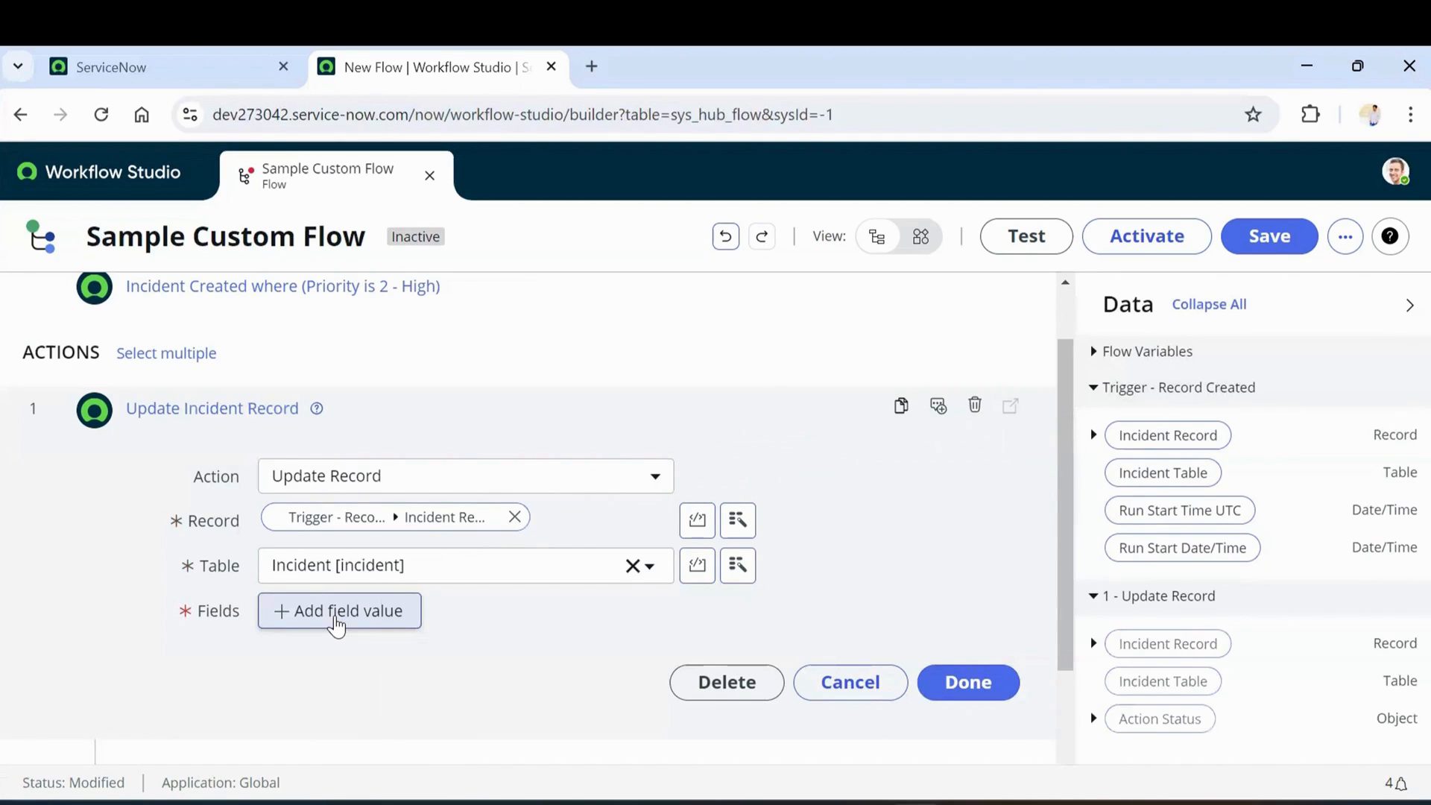
Add an Assignment group field value of Service Desk to the Update Record action and finish the action
click(336, 622)
scroll(501, 661, down, 1)
click(464, 507)
text(assign)
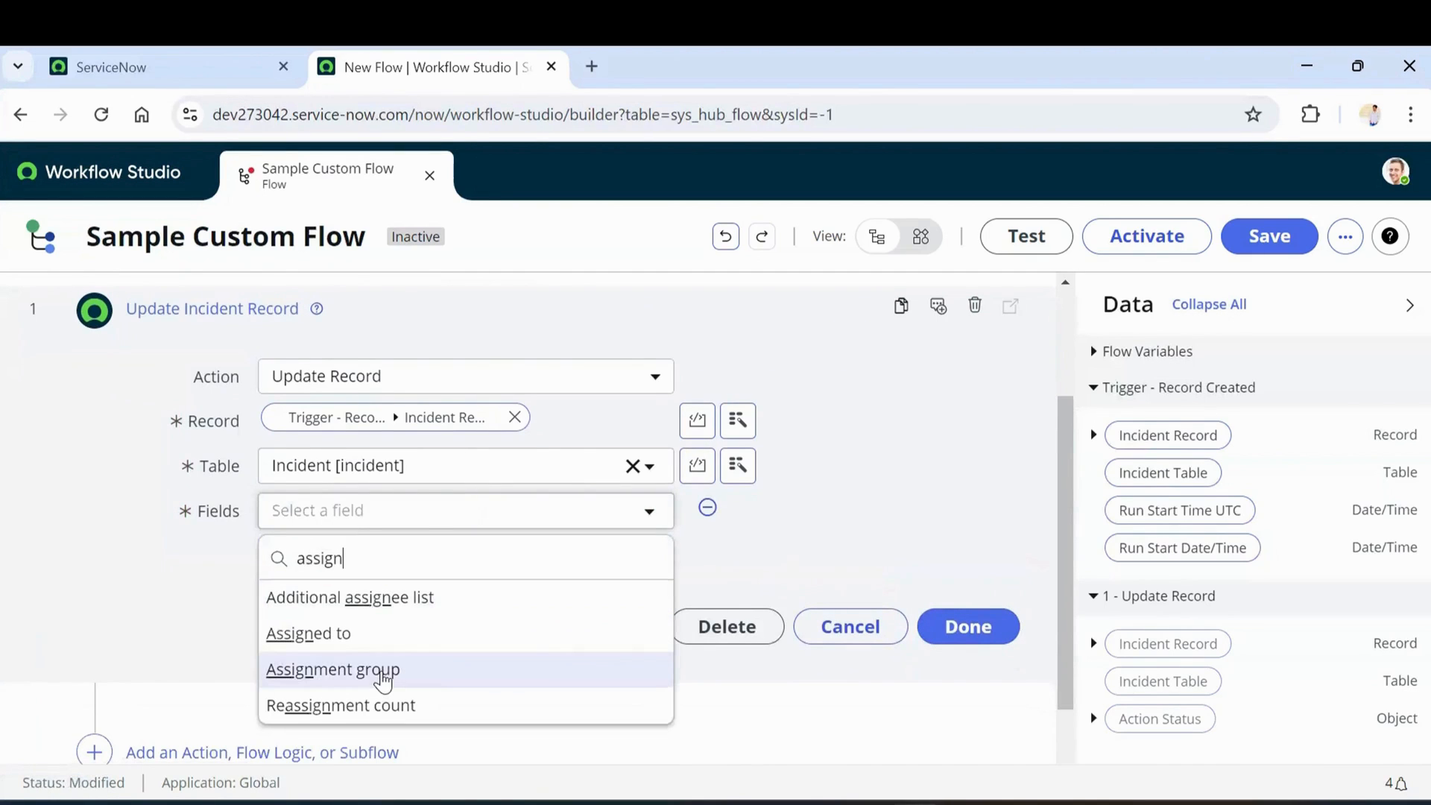
click(377, 674)
click(687, 511)
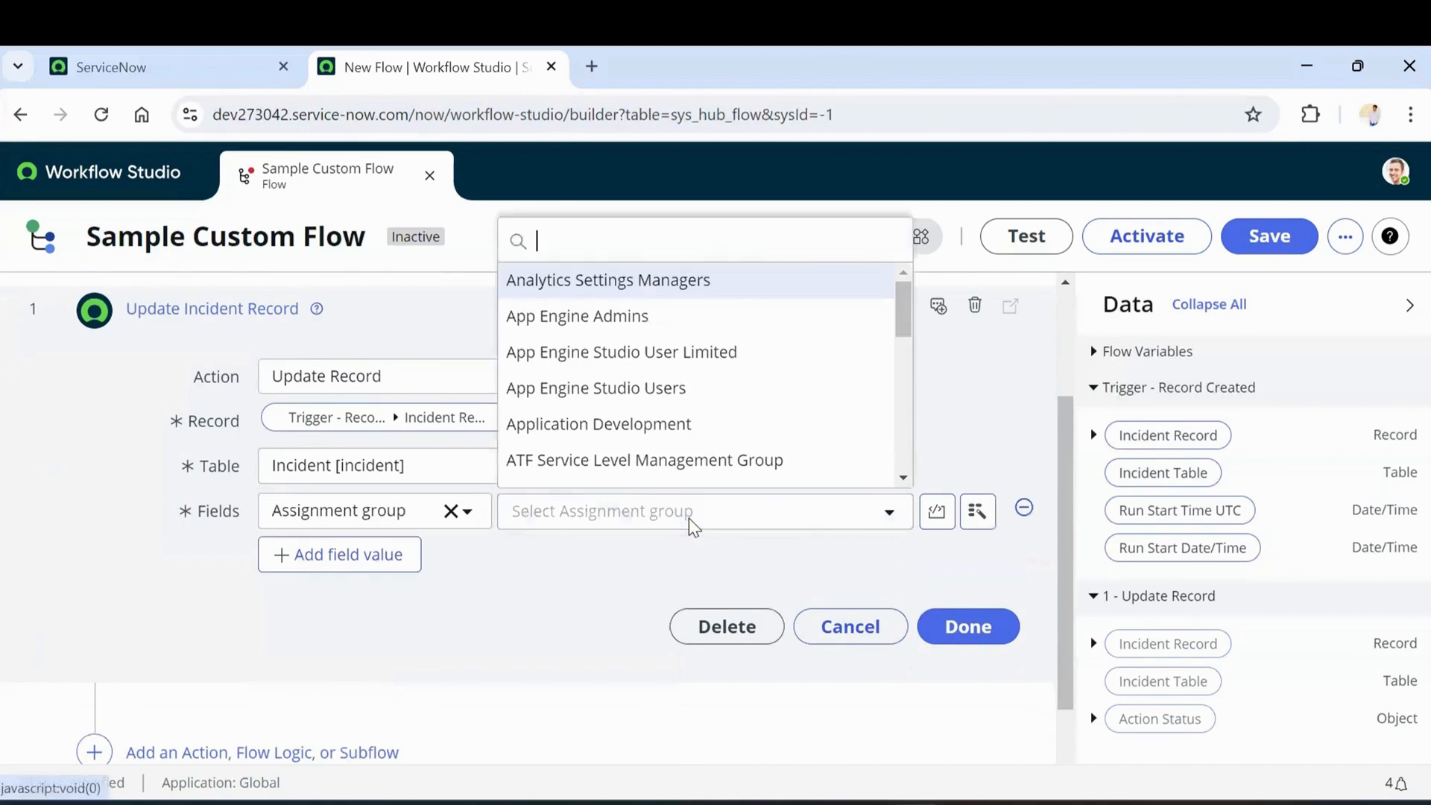
text(service)
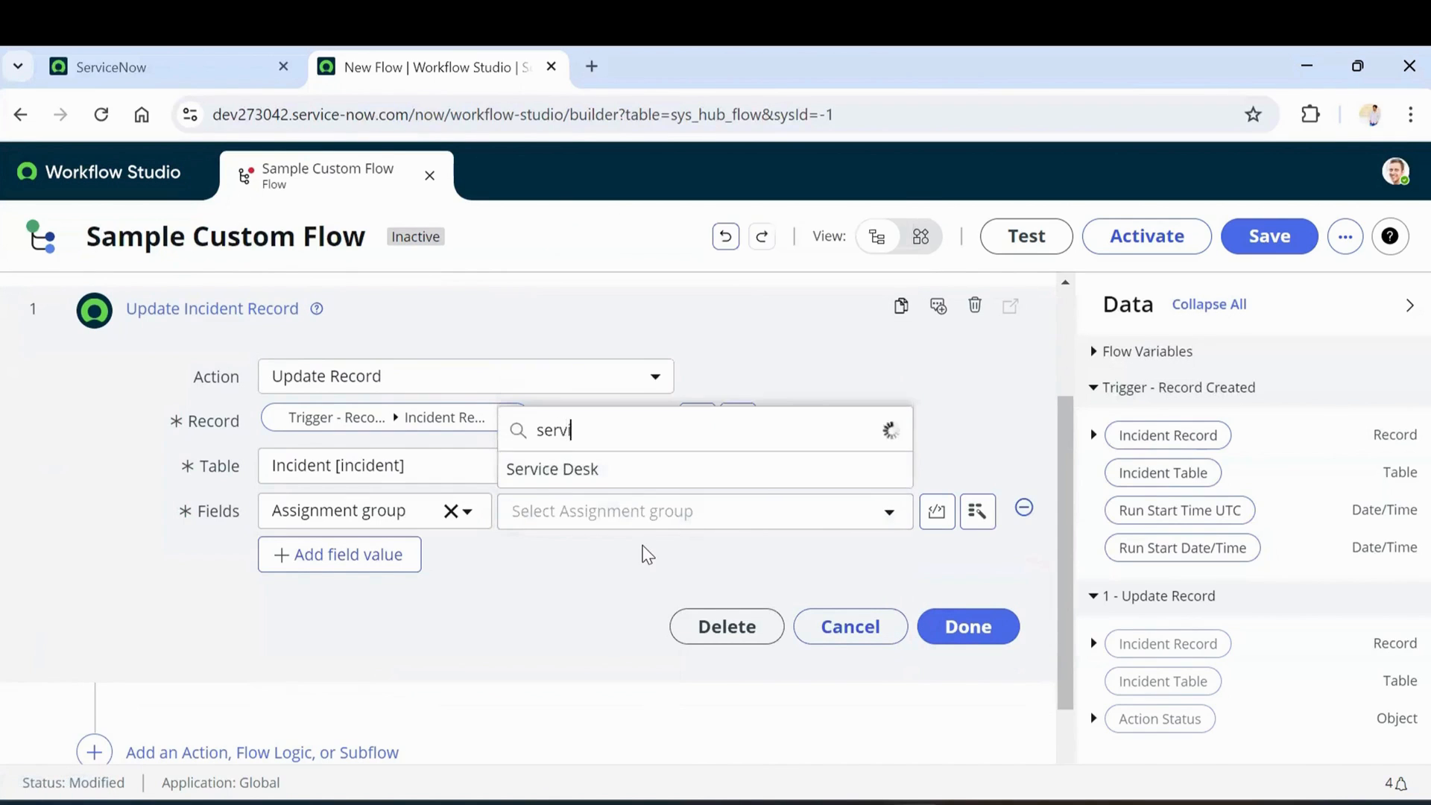
click(618, 478)
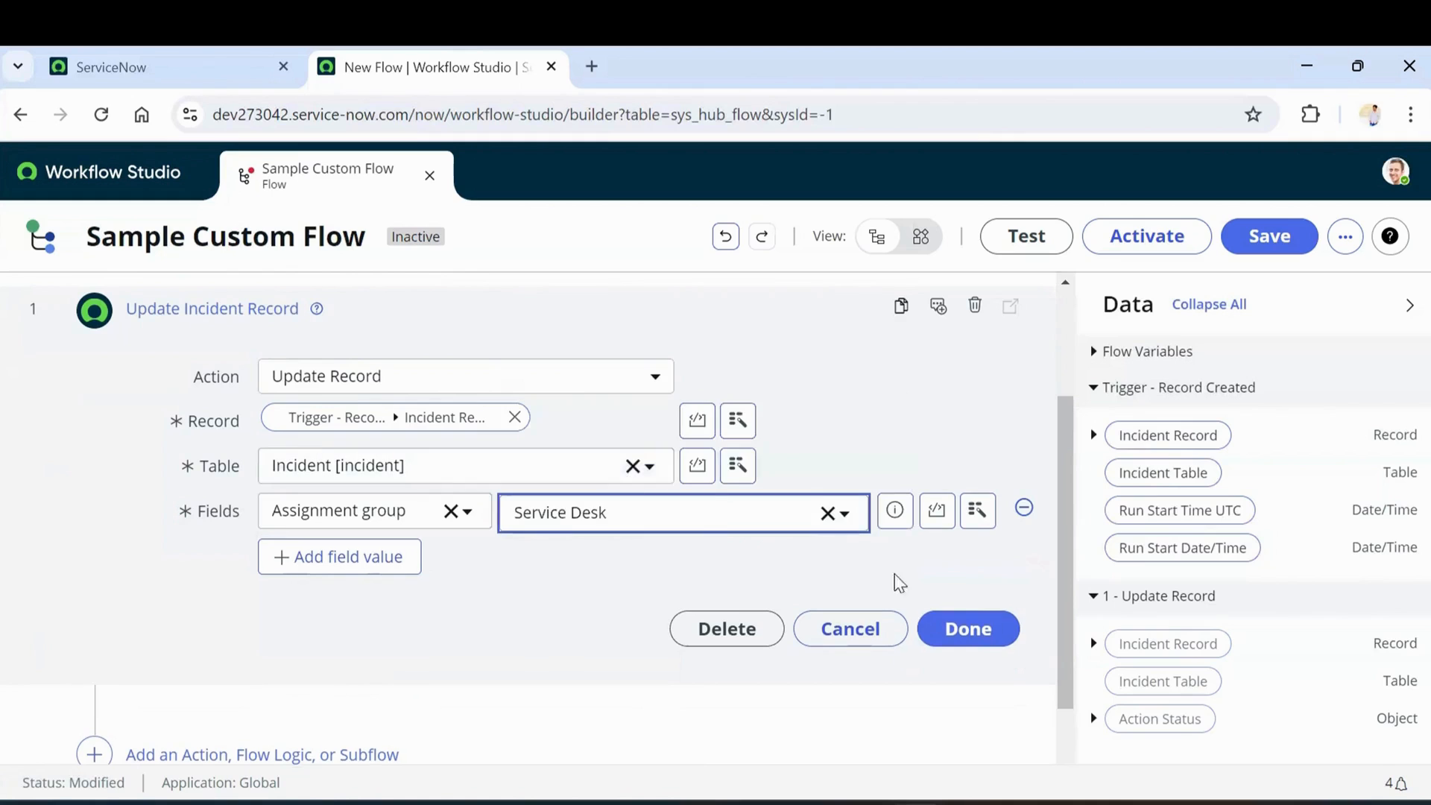
click(968, 630)
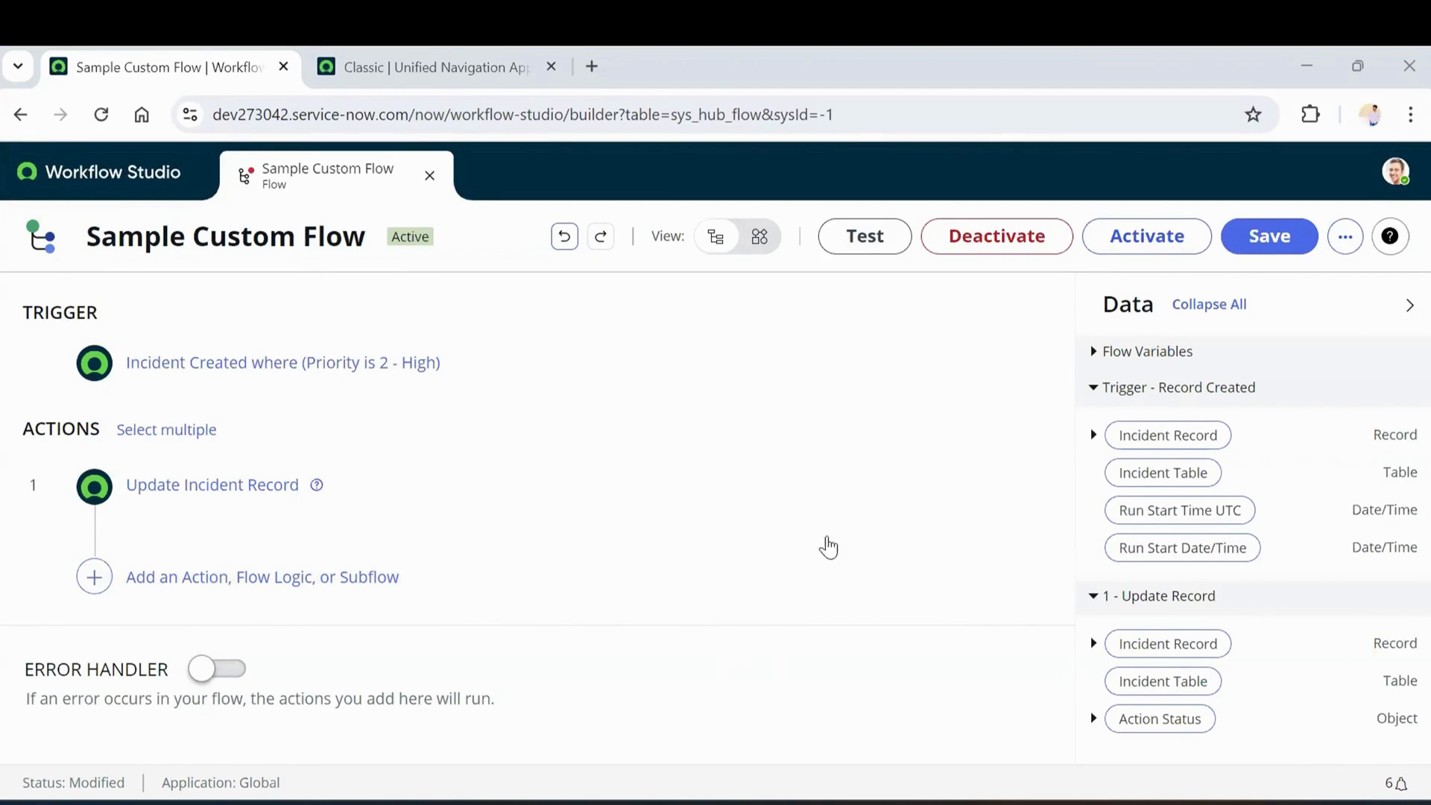
Save Sample Custom Flow, activate it and confirm the activation
click(1241, 244)
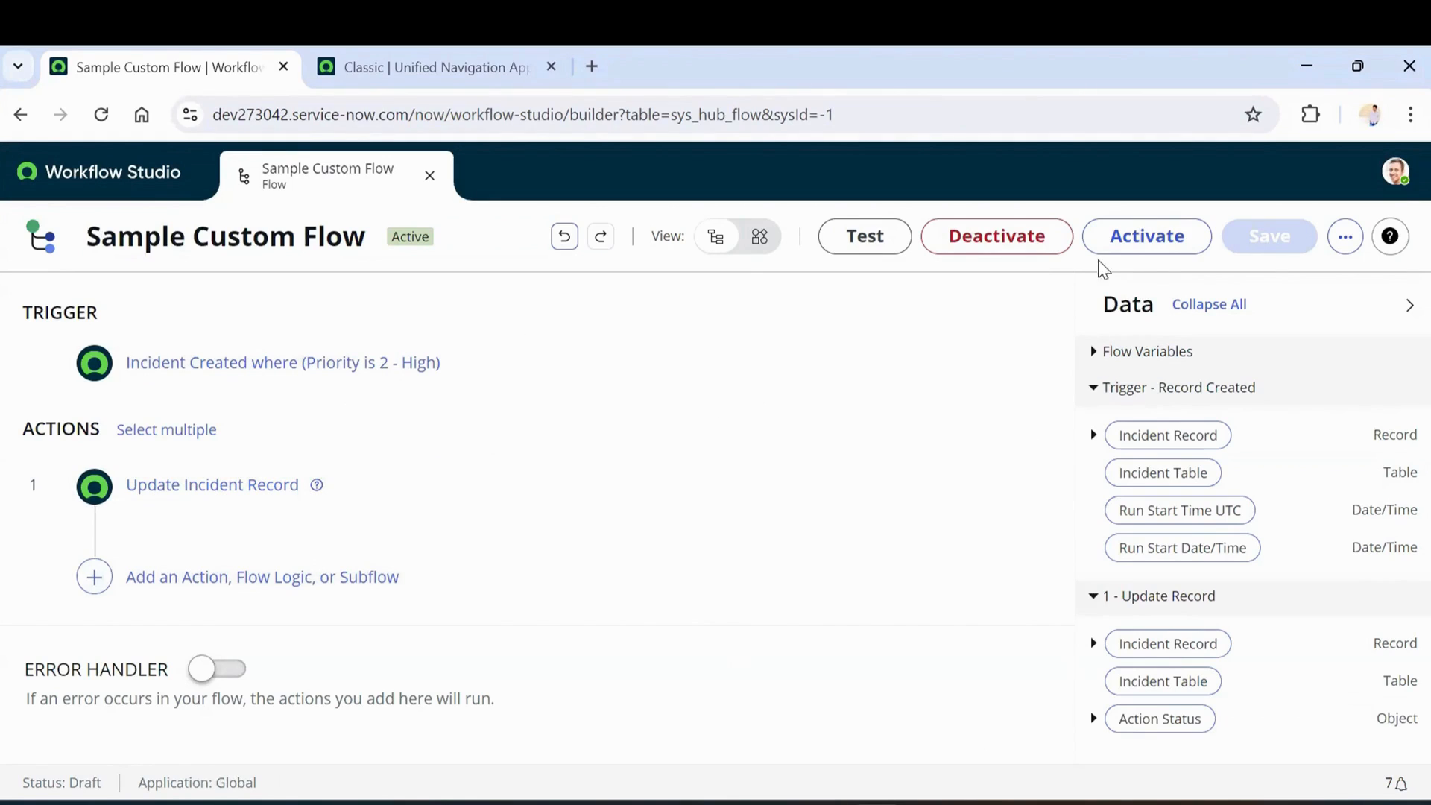
click(1144, 256)
click(914, 528)
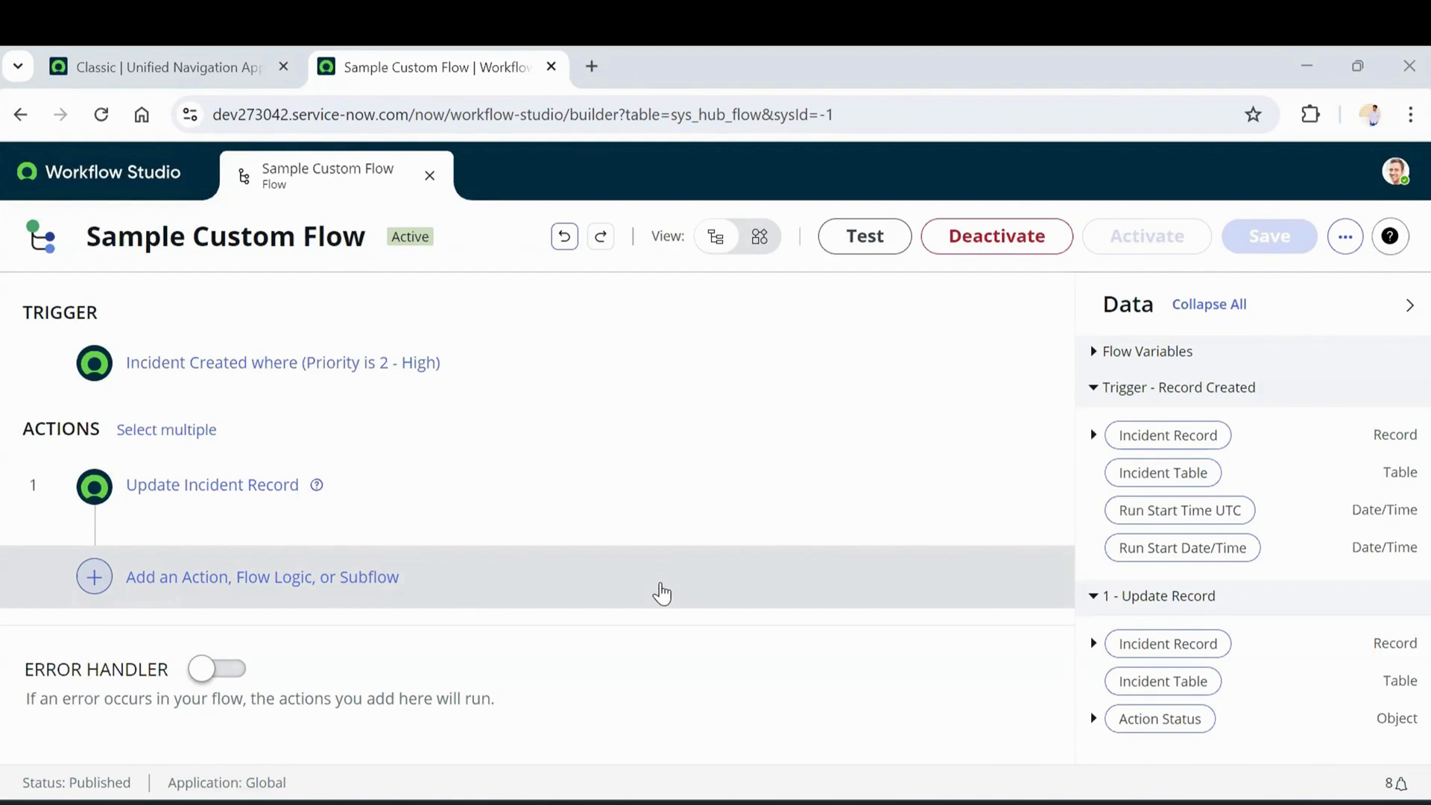
Switch to the main ServiceNow page and open the incident list with the navigator command incident.LIST
click(196, 74)
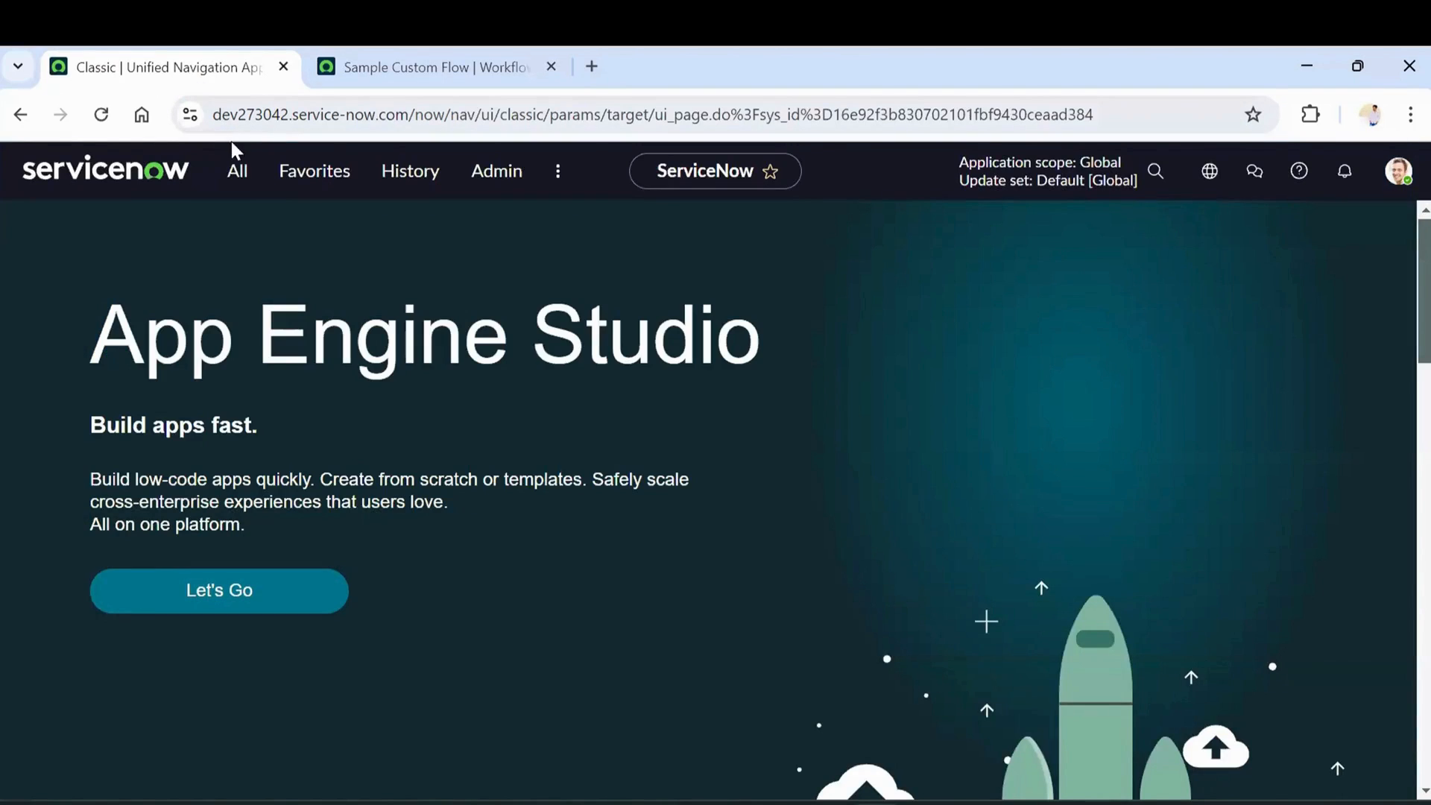
click(239, 179)
text(incident.LIST)
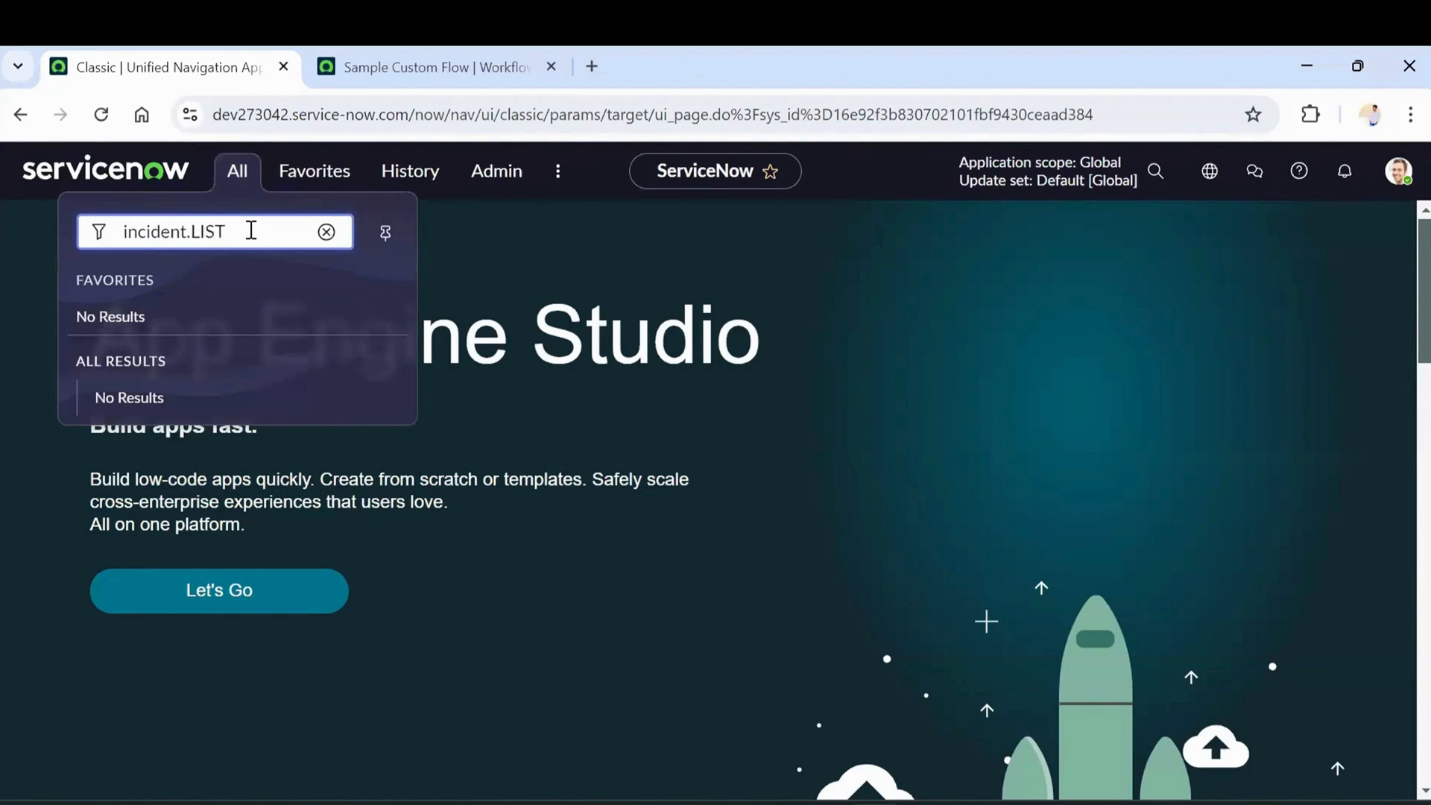
key(Return)
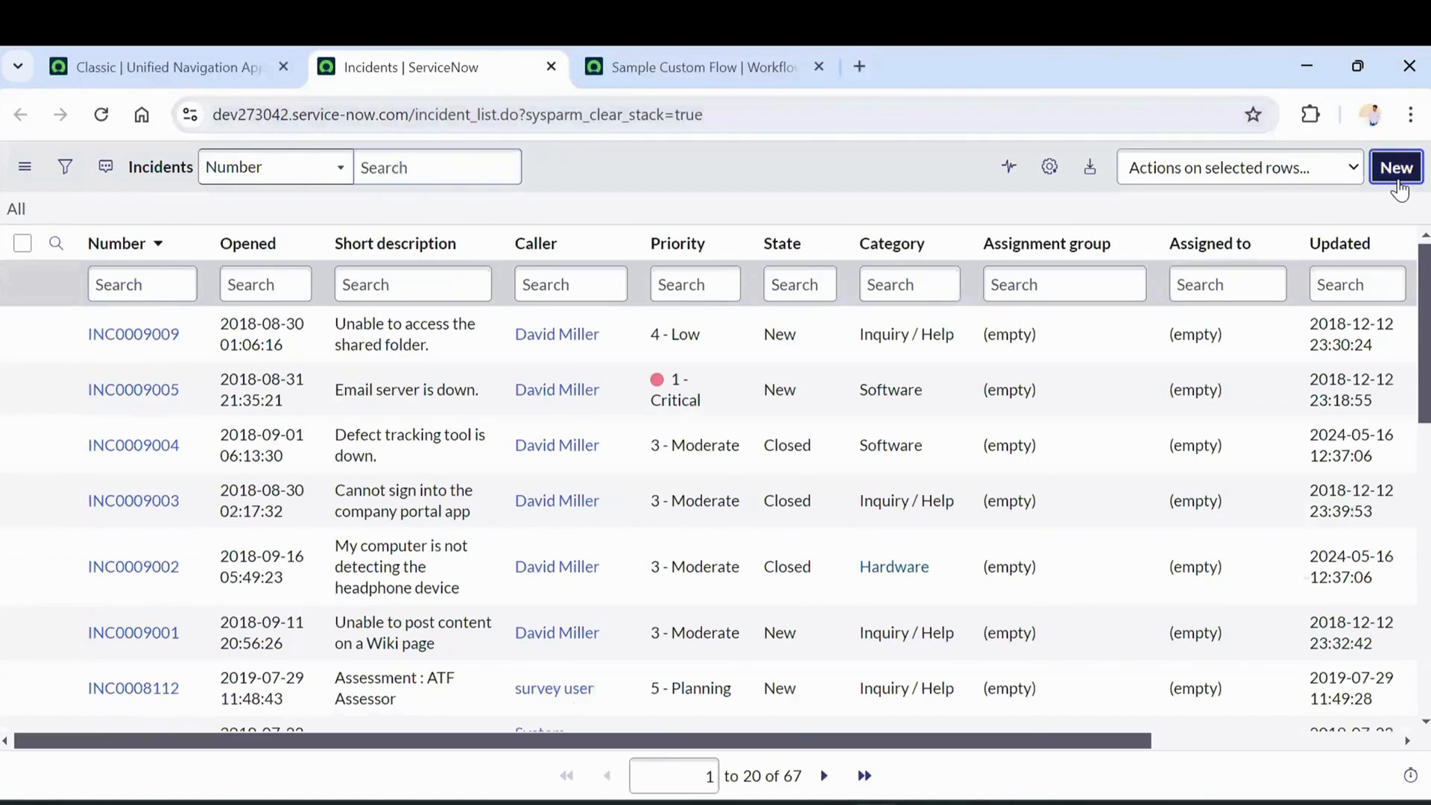
Start a new incident, choose the first listed user as caller and enter the short description Testing
click(1397, 179)
click(502, 274)
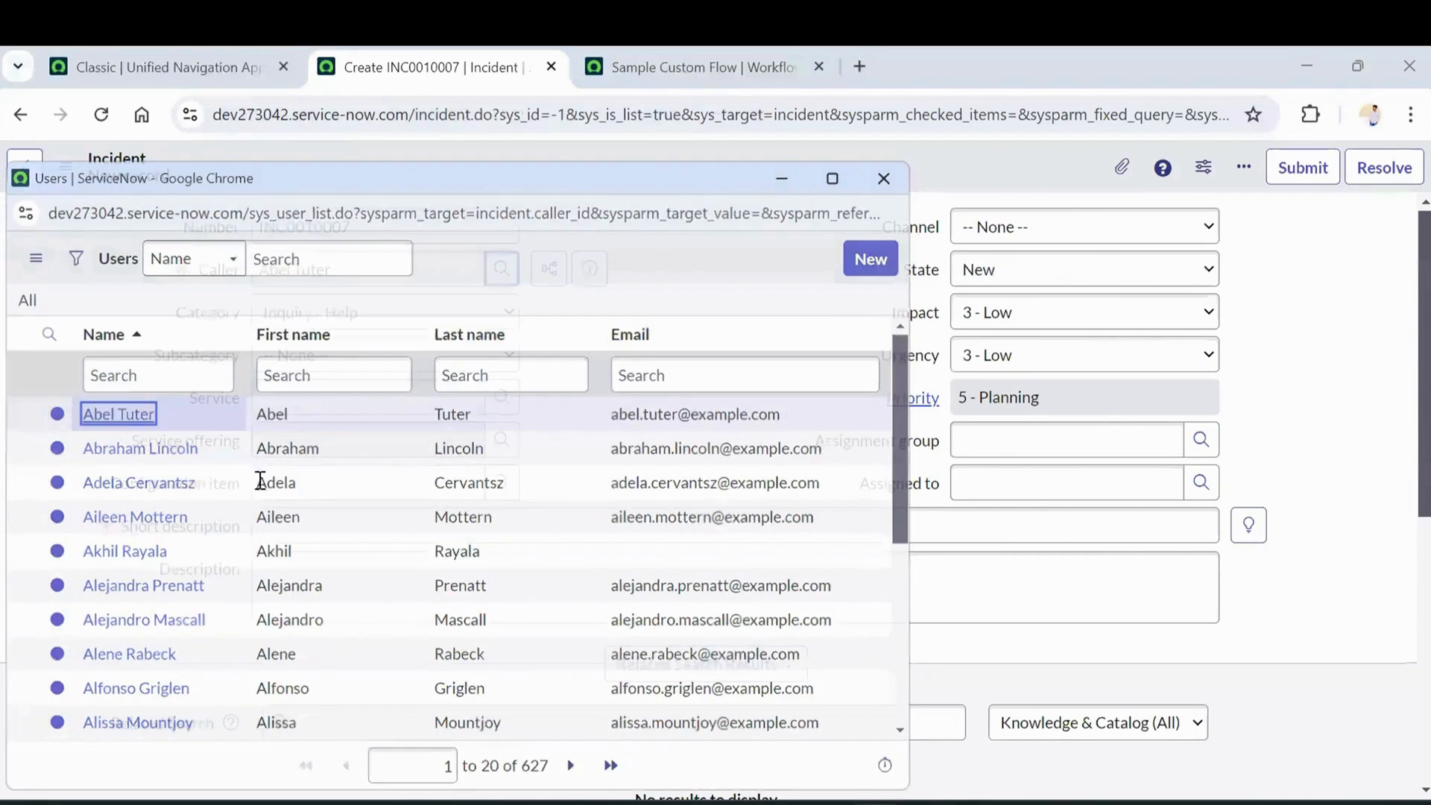
click(310, 530)
text(Testing)
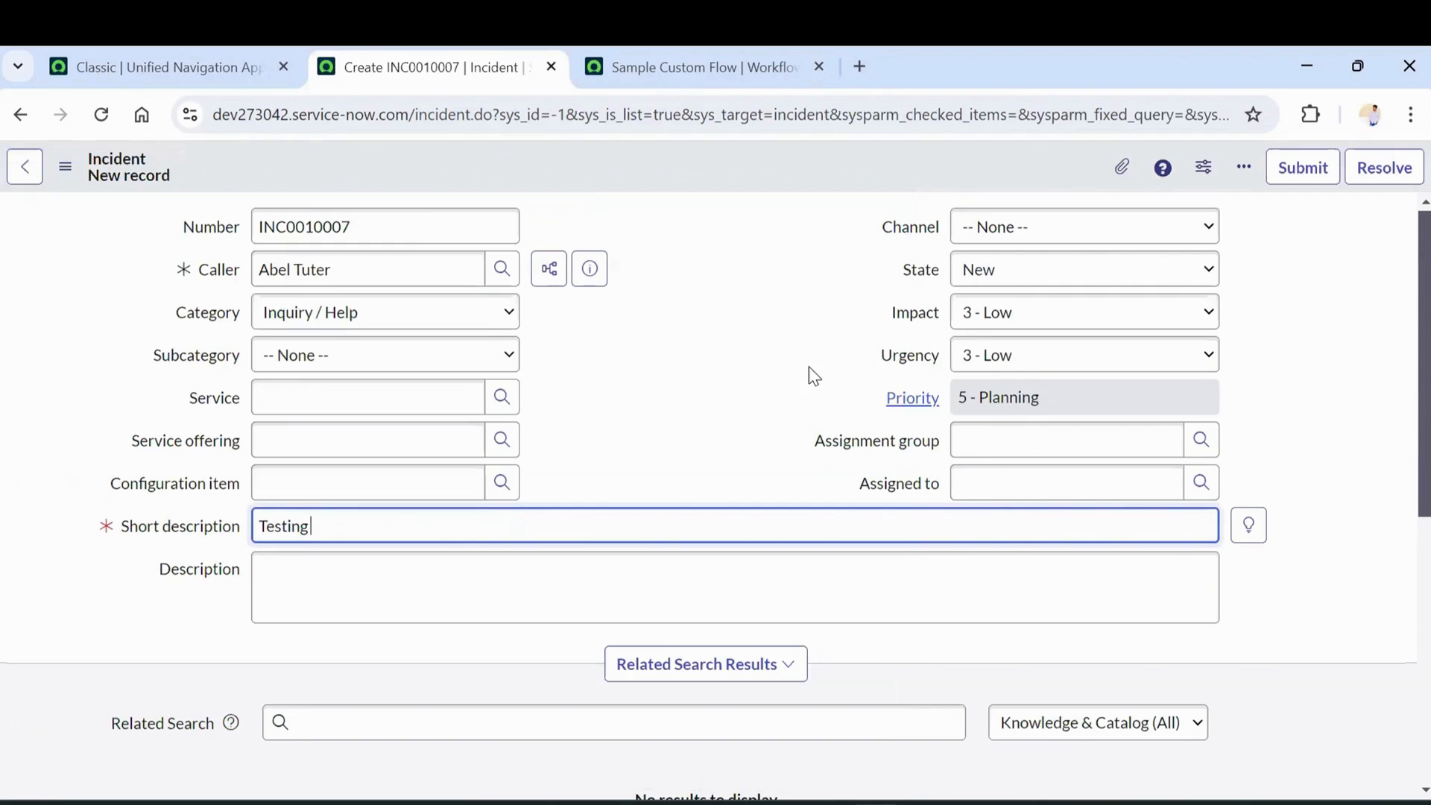
Set the new incident's impact to 1 - High and its urgency to 2 - Medium
click(1012, 320)
click(1013, 339)
click(1007, 356)
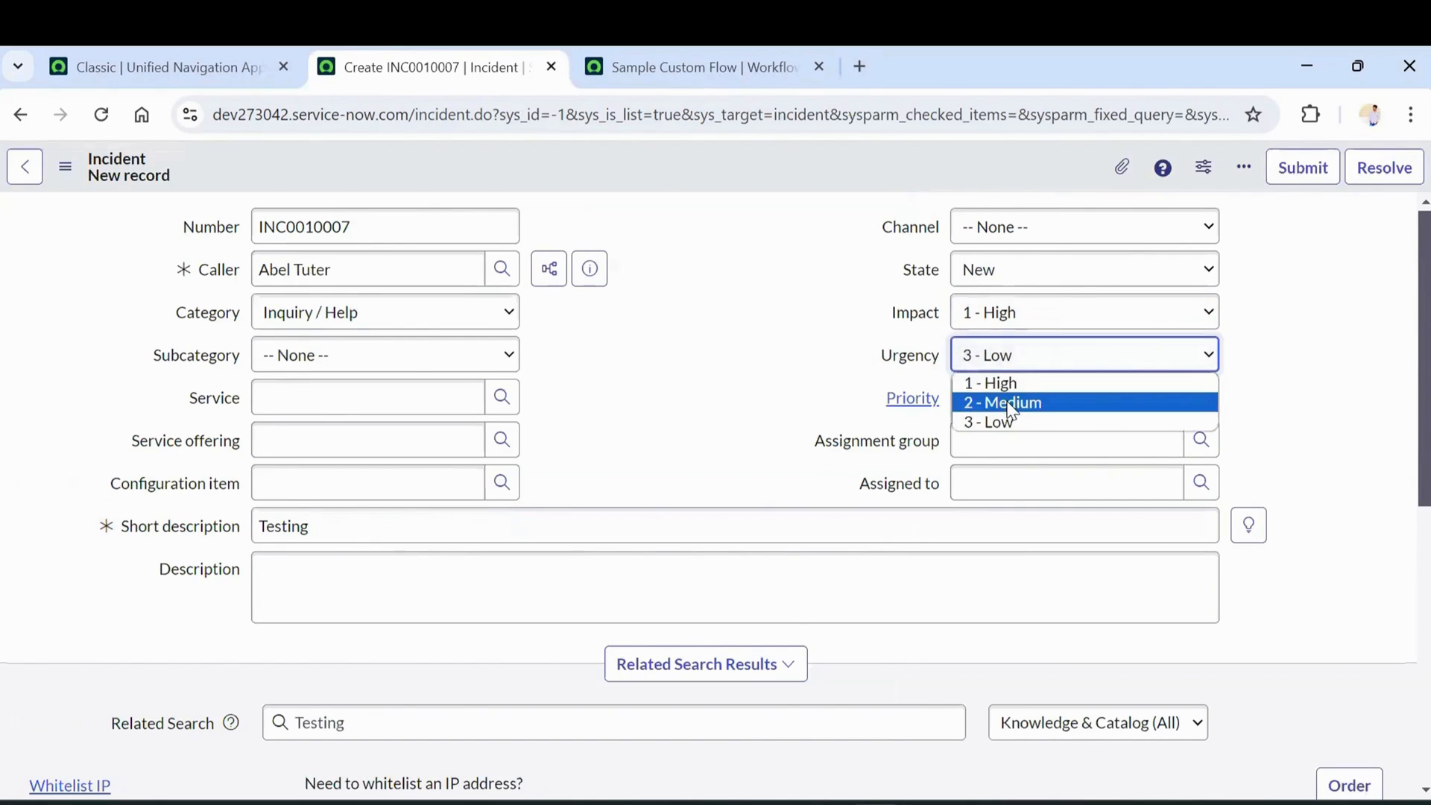
click(1009, 404)
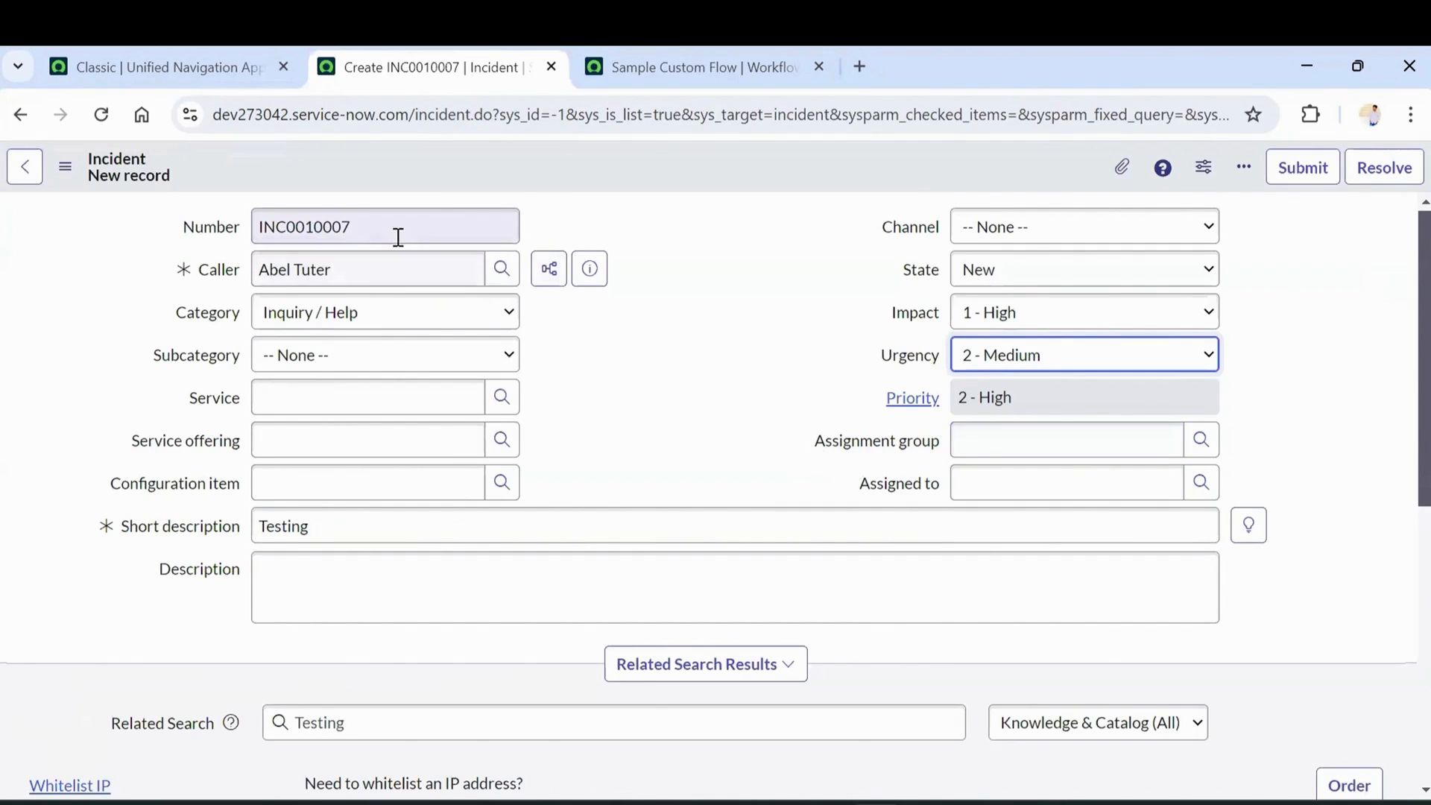
Copy the new incident's number and submit the incident
drag(393, 226, 257, 229)
key(ctrl+c)
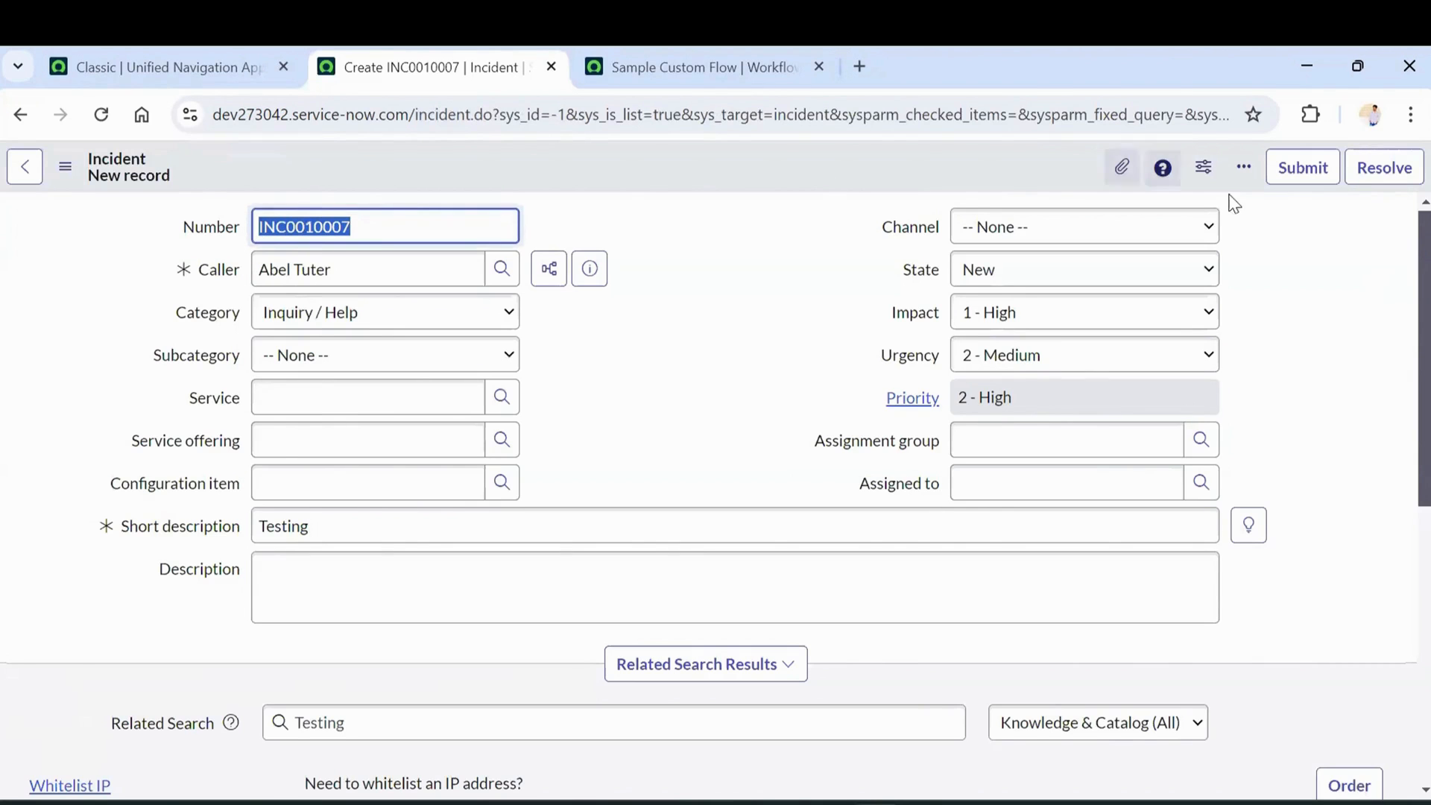
click(1305, 179)
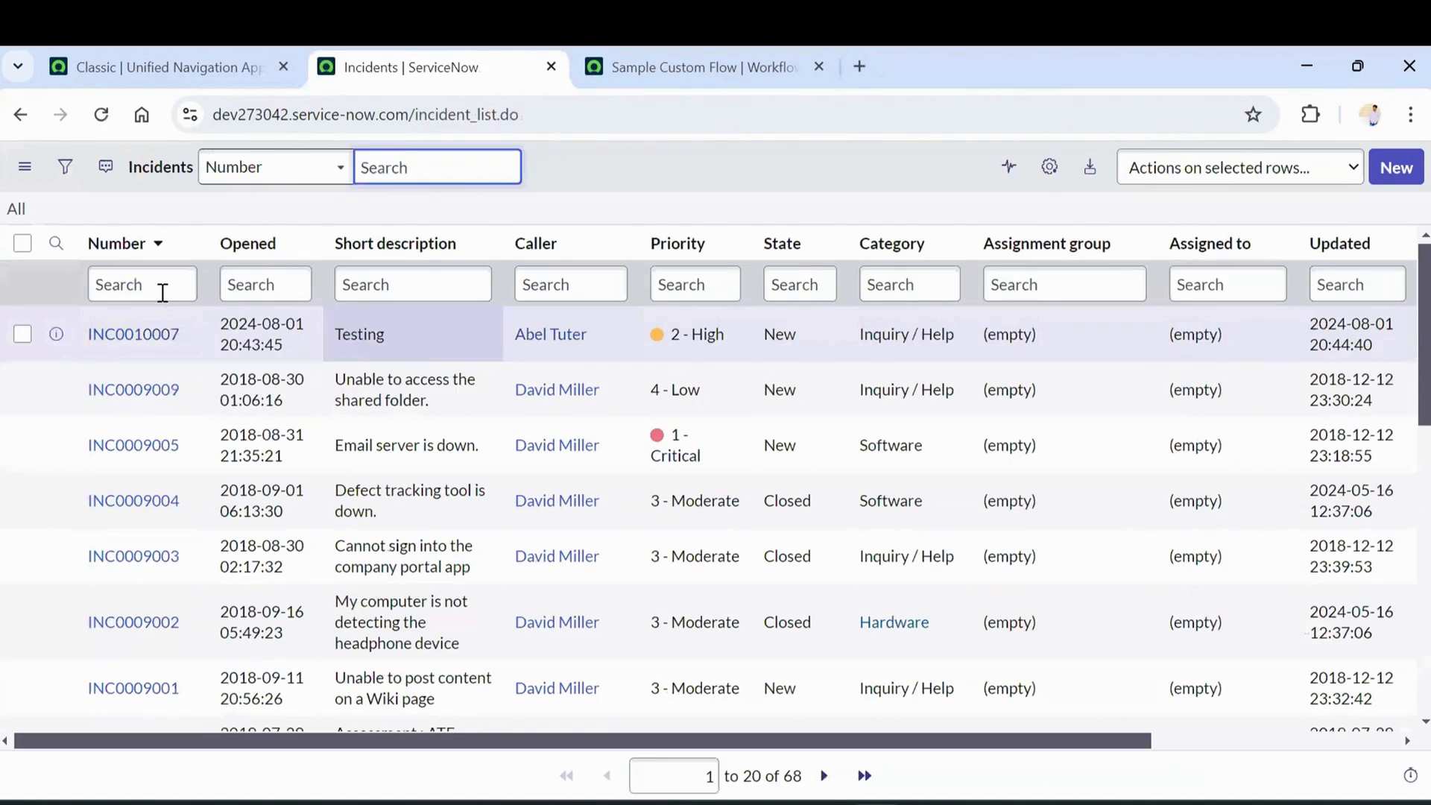
Filter the incident list by the copied incident number to check the new record's assignment group
click(161, 291)
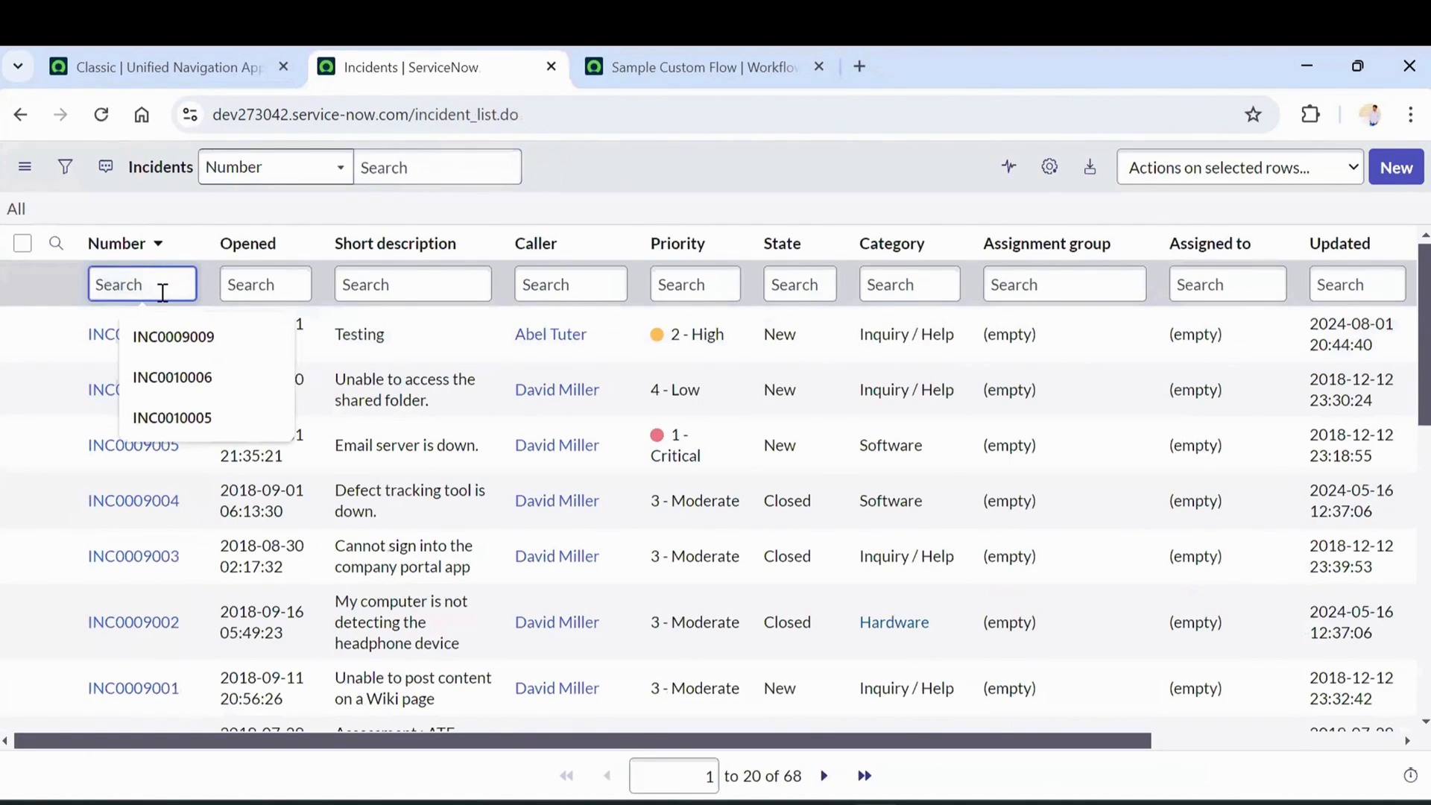
key(ctrl+v)
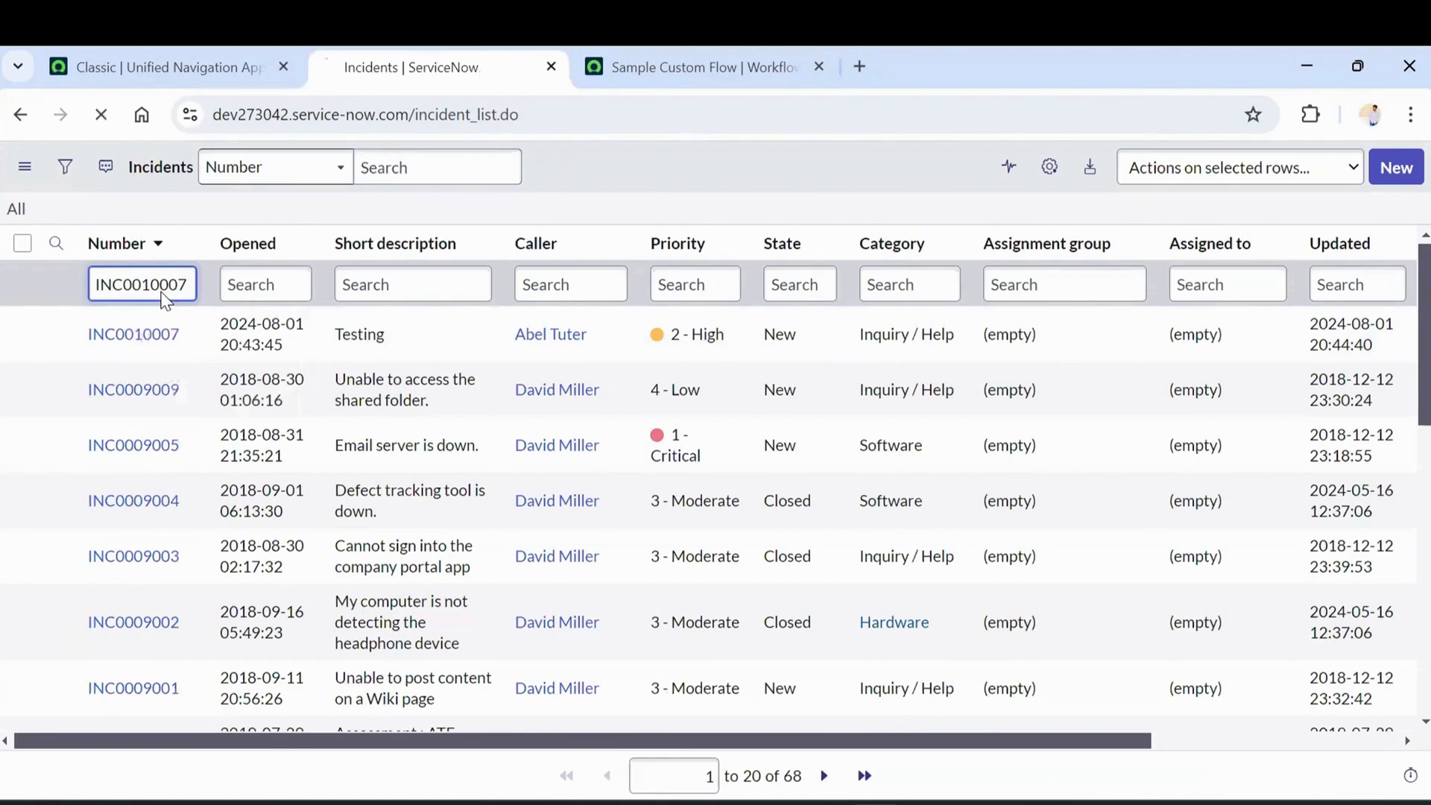
key(Return)
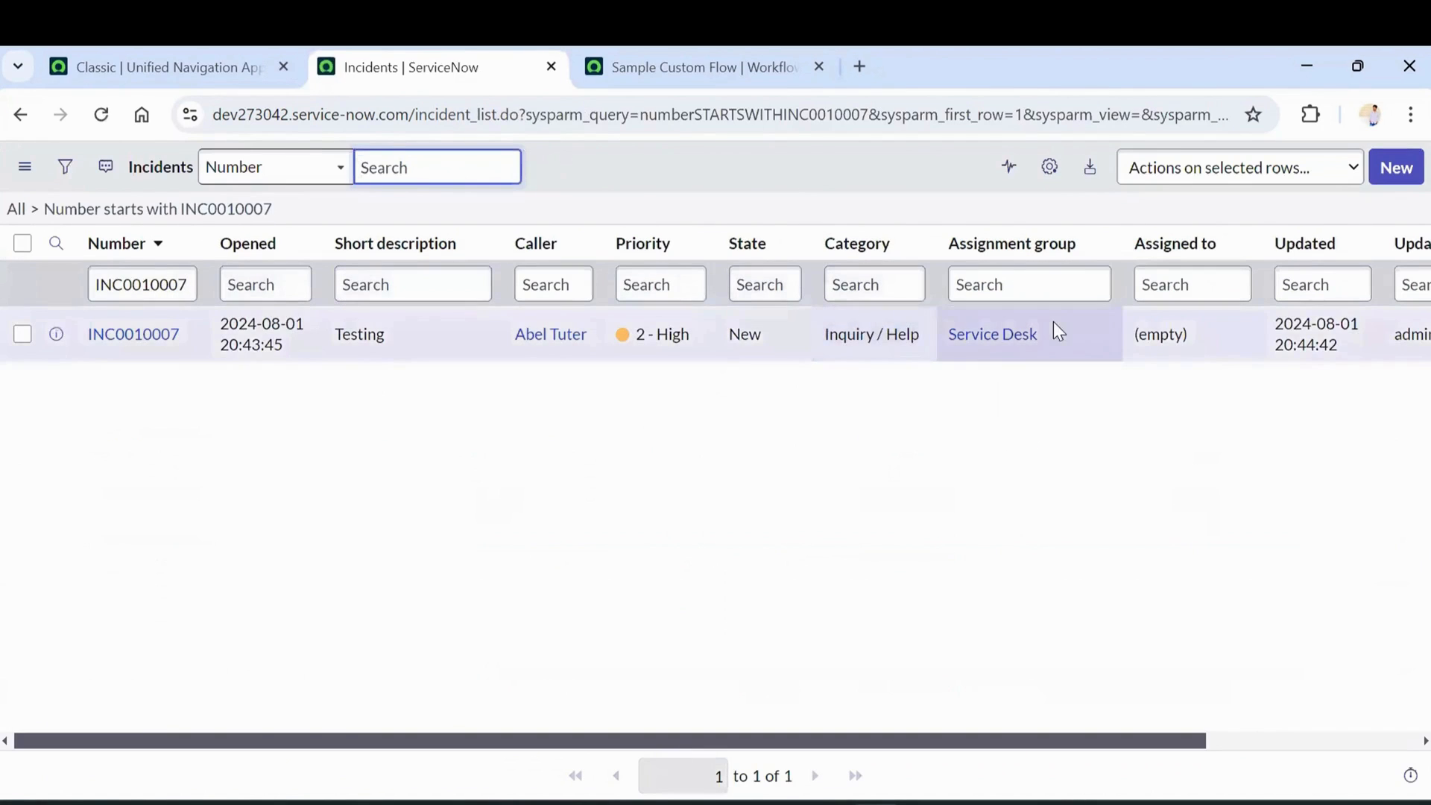